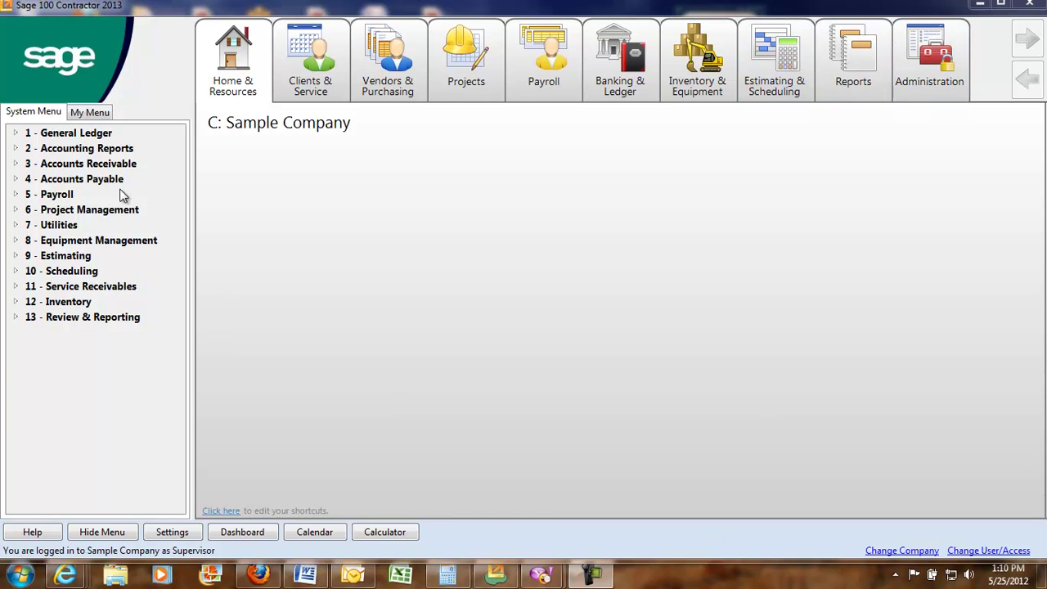
# - Collapse the System Menu pane on the Sample Company home page
pyautogui.click(113, 531)
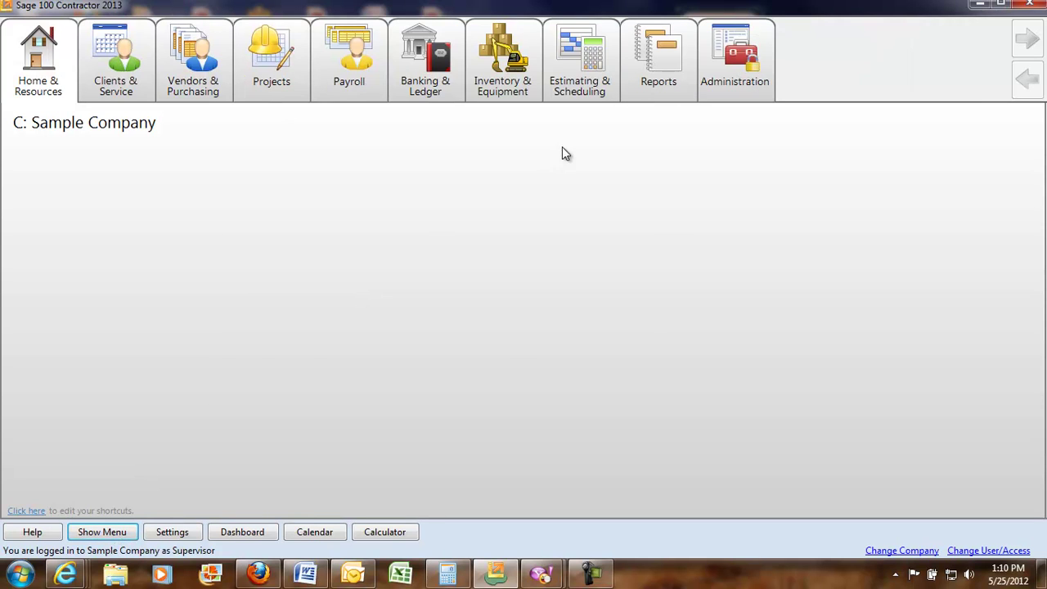
# - Open takeoff 20 - Green Field (Com. Landscape) from the Estimating & Scheduling Takeoffs module
pyautogui.click(584, 76)
pyautogui.click(584, 74)
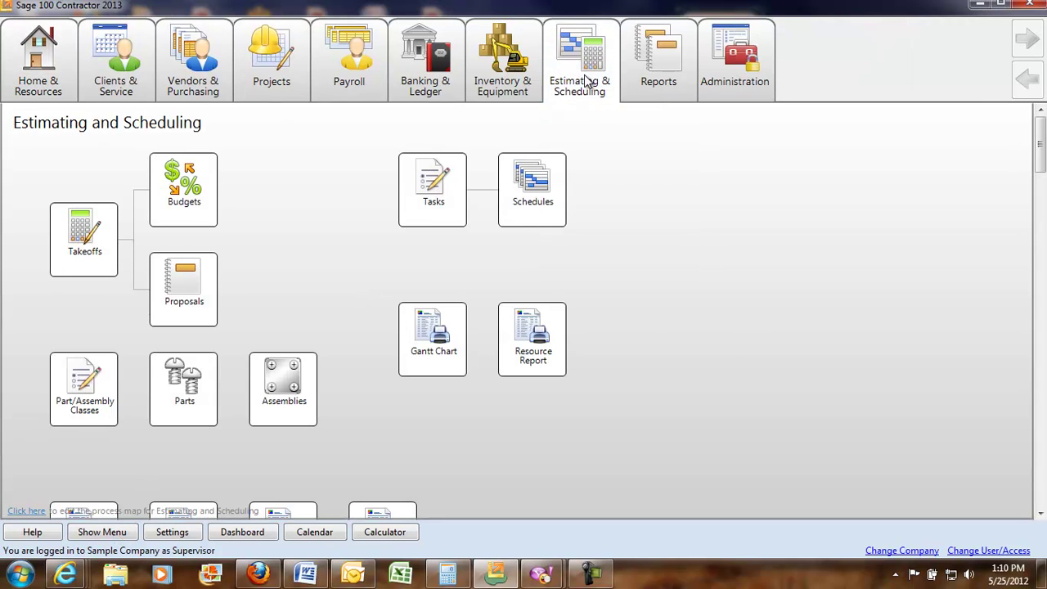
pyautogui.click(444, 88)
pyautogui.click(314, 173)
pyautogui.click(85, 235)
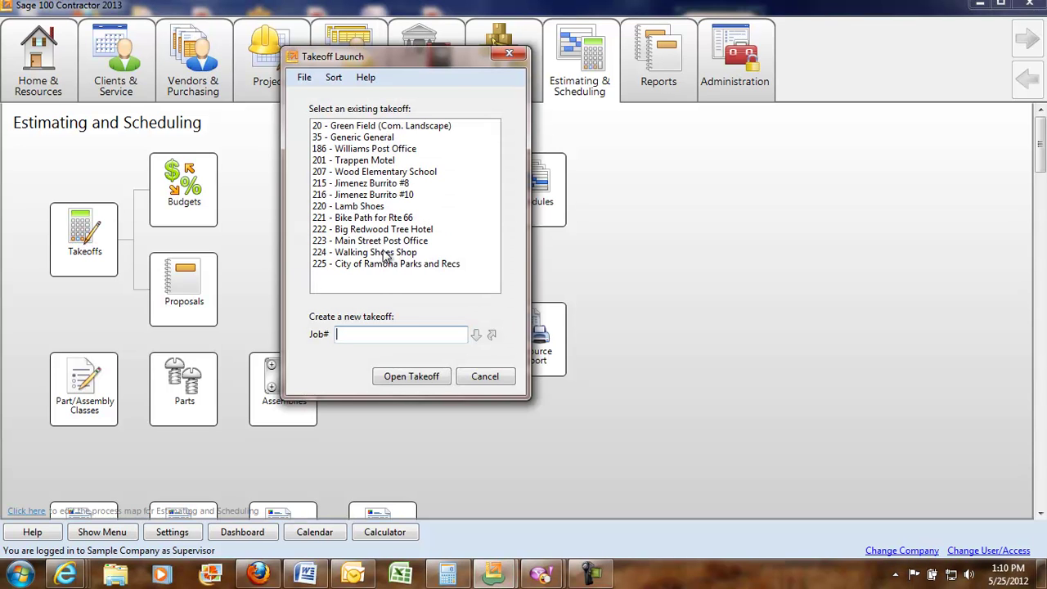
pyautogui.click(396, 127)
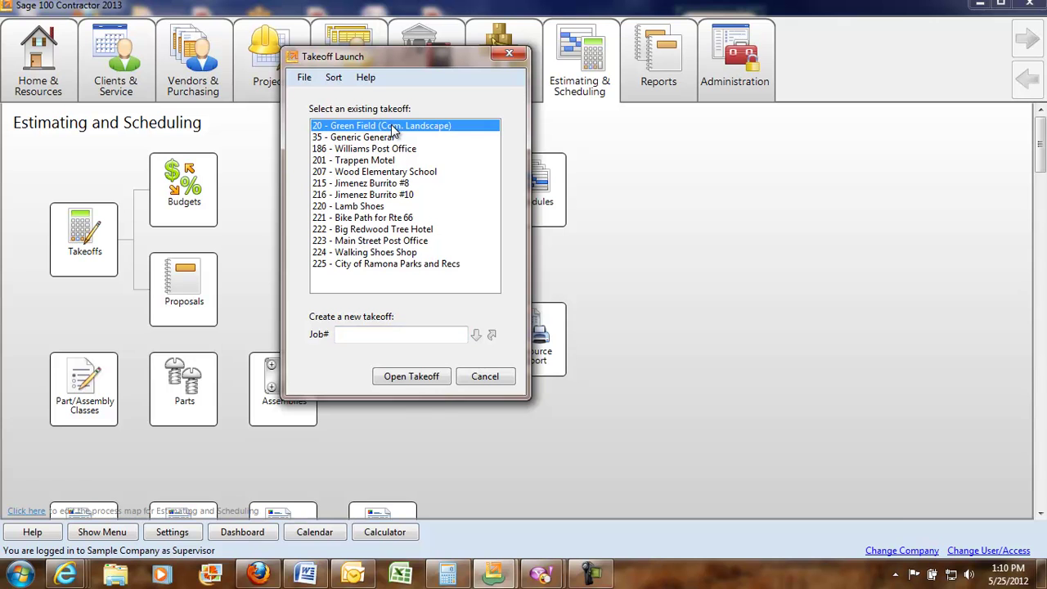
pyautogui.click(409, 378)
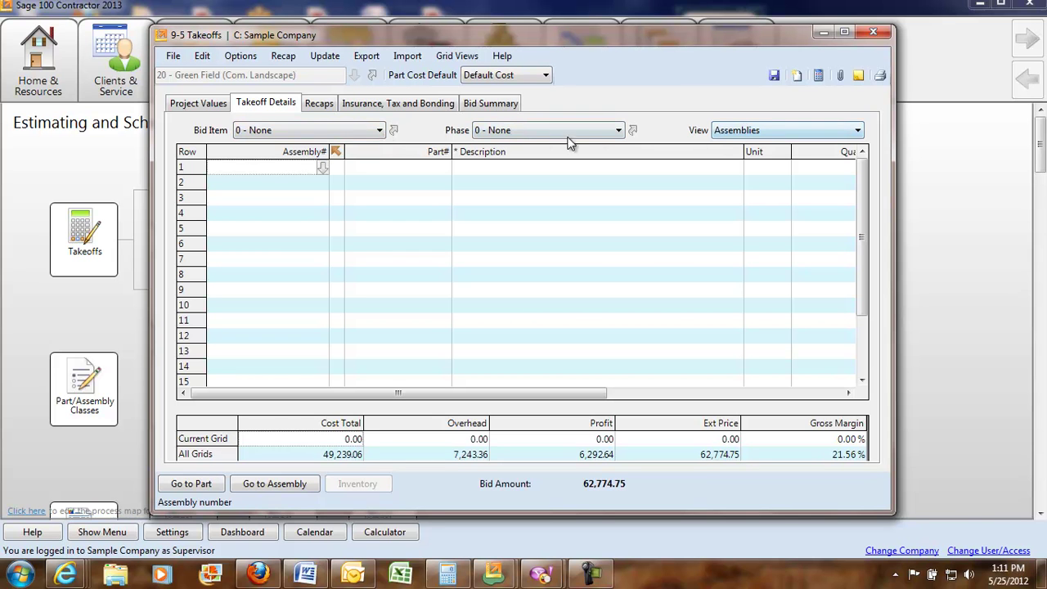
# - Filter the takeoff details to bid item 3 - Drainage after briefly viewing 1 - General Conditions
pyautogui.click(350, 131)
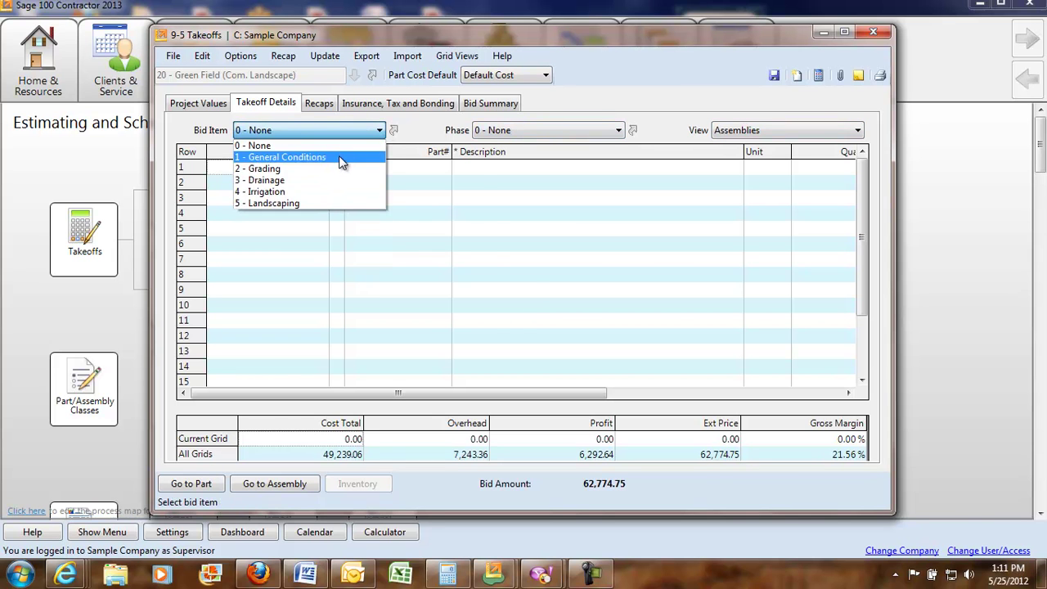
pyautogui.click(338, 156)
pyautogui.click(356, 133)
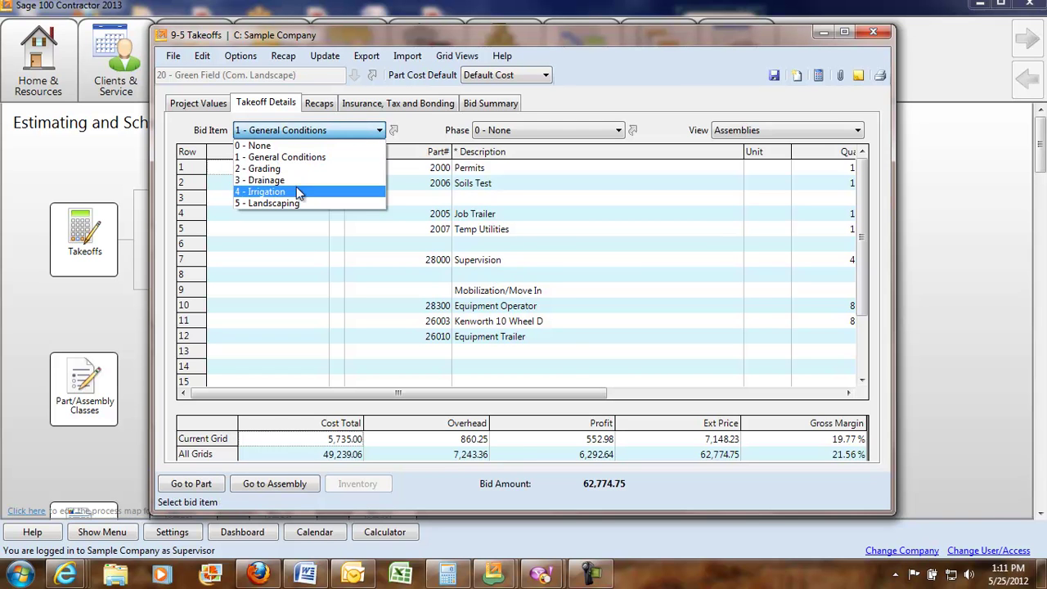
pyautogui.click(292, 181)
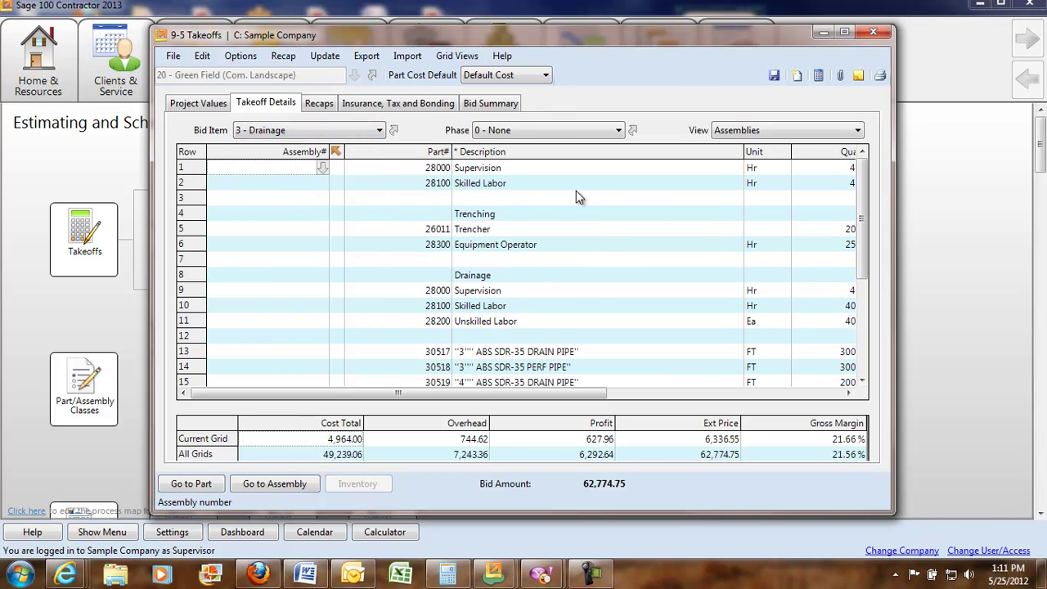
pyautogui.moveTo(575, 398)
pyautogui.mouseDown()
pyautogui.moveTo(818, 397)
pyautogui.moveTo(573, 398)
pyautogui.mouseUp()
# - Try a 25% markup on the Bid Summary, then clear it to restore the 62,774.75 bid
pyautogui.click(488, 108)
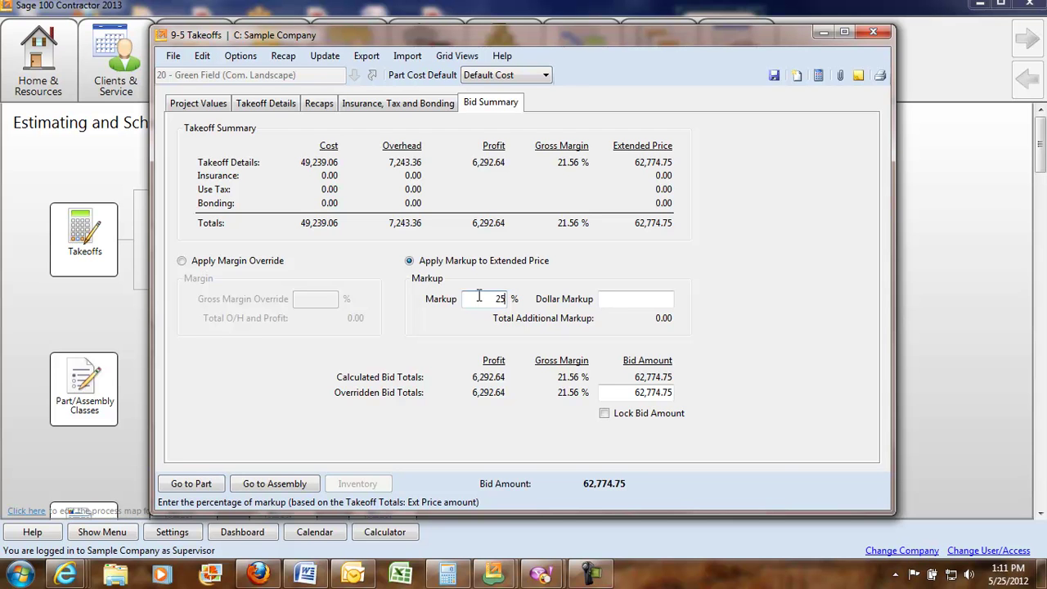
pyautogui.press('Tab')
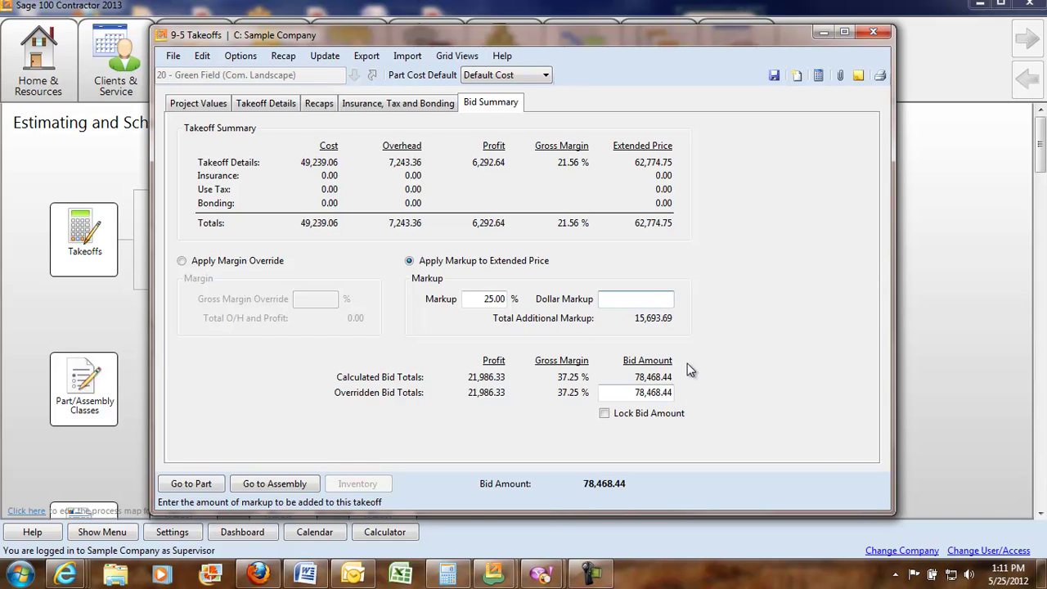
pyautogui.click(182, 260)
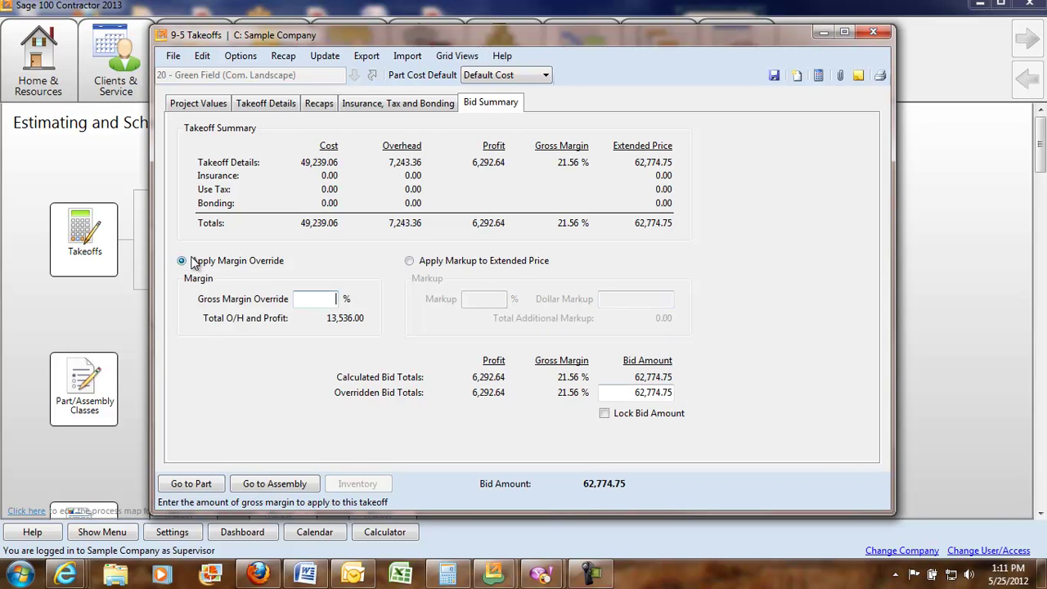
pyautogui.click(413, 256)
pyautogui.click(625, 302)
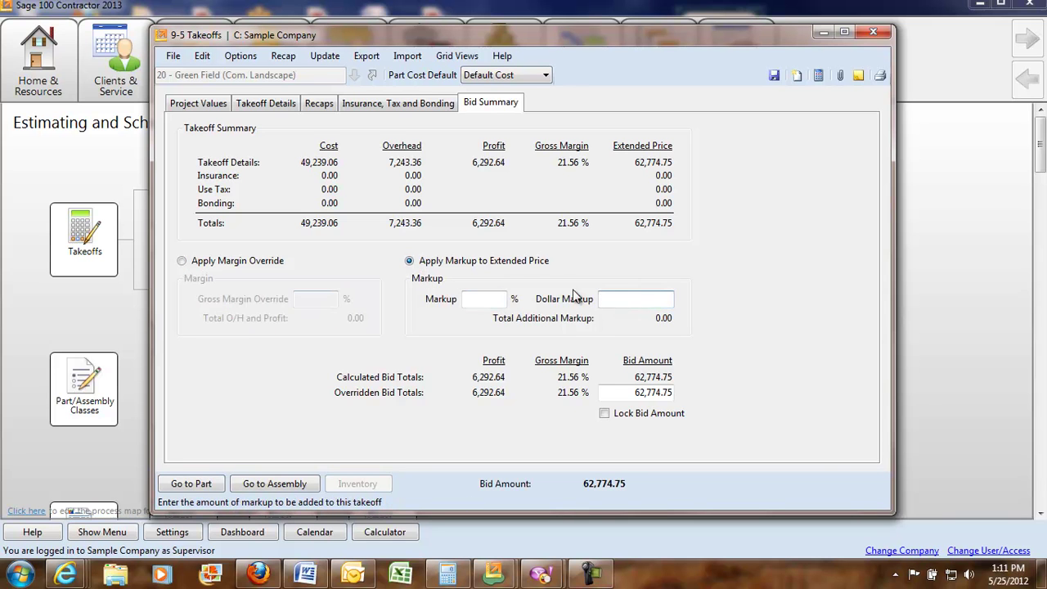
pyautogui.click(327, 57)
# - Apply 10% overhead and 20% profit by cost type across the whole takeoff
pyautogui.moveTo(343, 92)
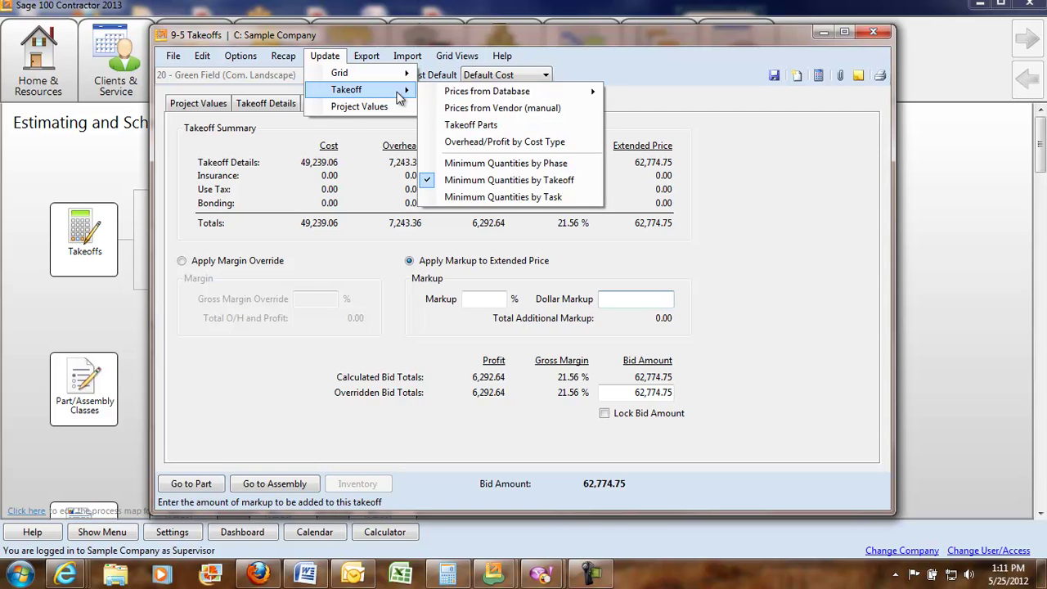
pyautogui.click(510, 142)
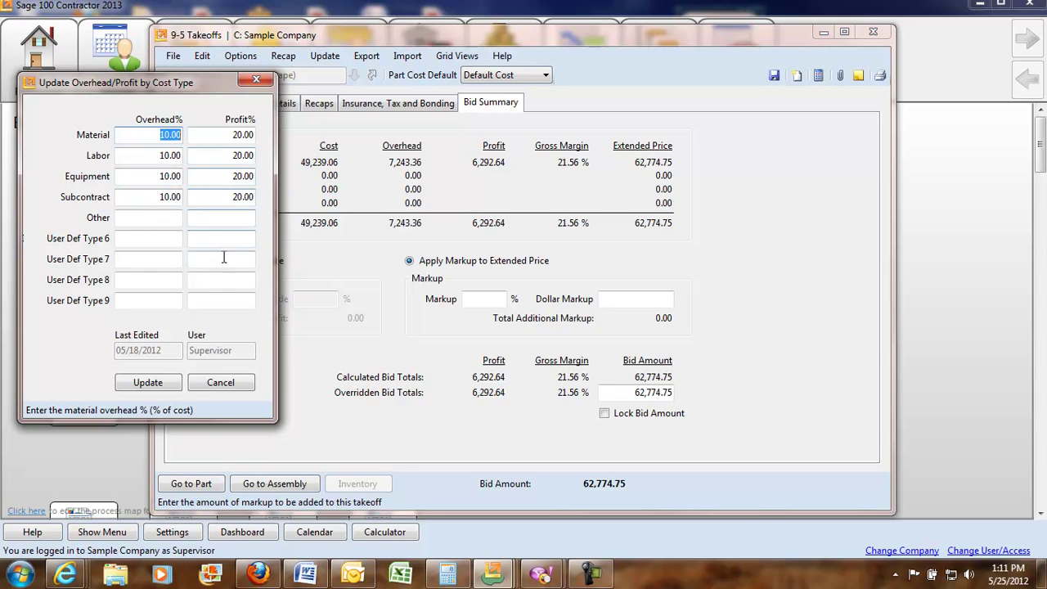
pyautogui.click(149, 383)
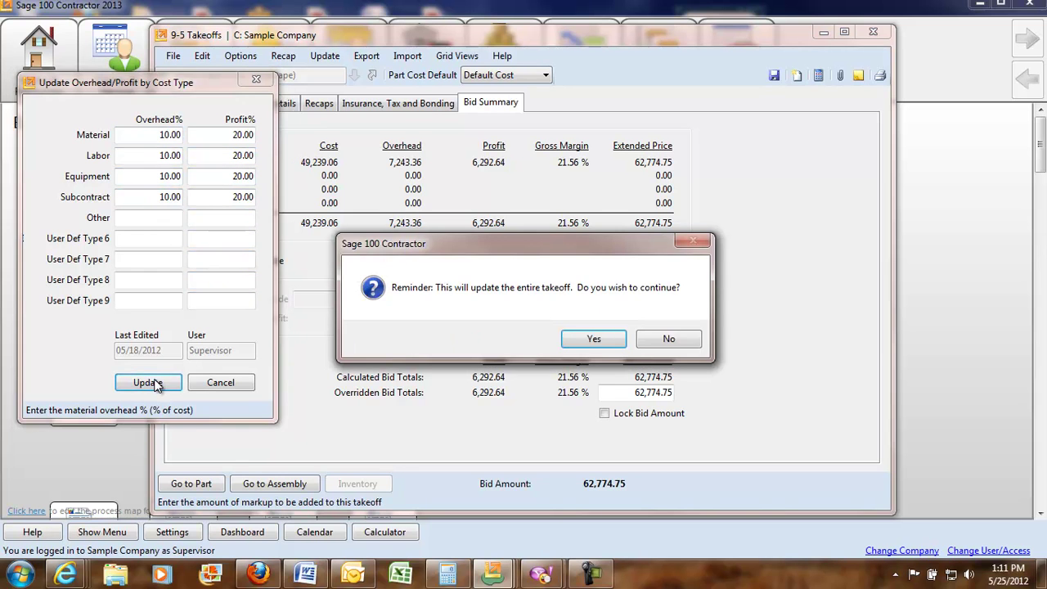
pyautogui.click(594, 340)
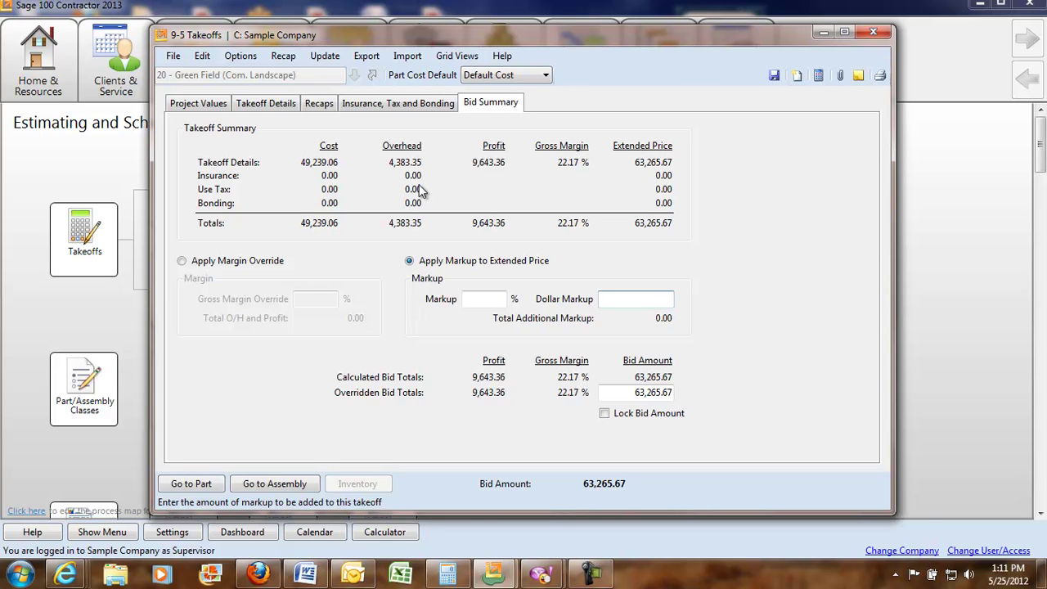
# - Choose Export > Budget for the Green Field takeoff, triggering the save-first warning
pyautogui.click(211, 104)
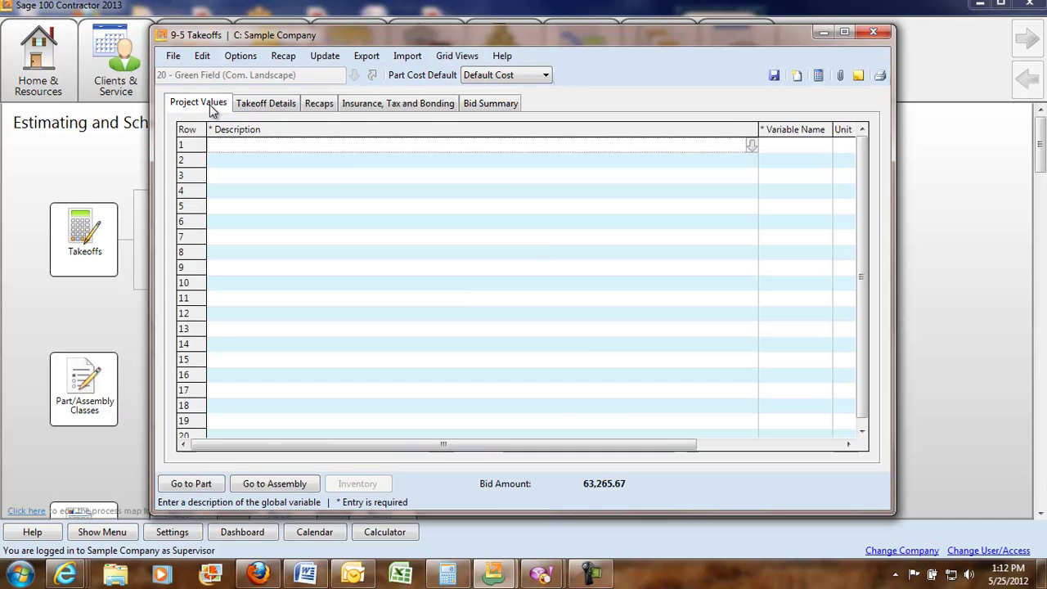
pyautogui.click(260, 105)
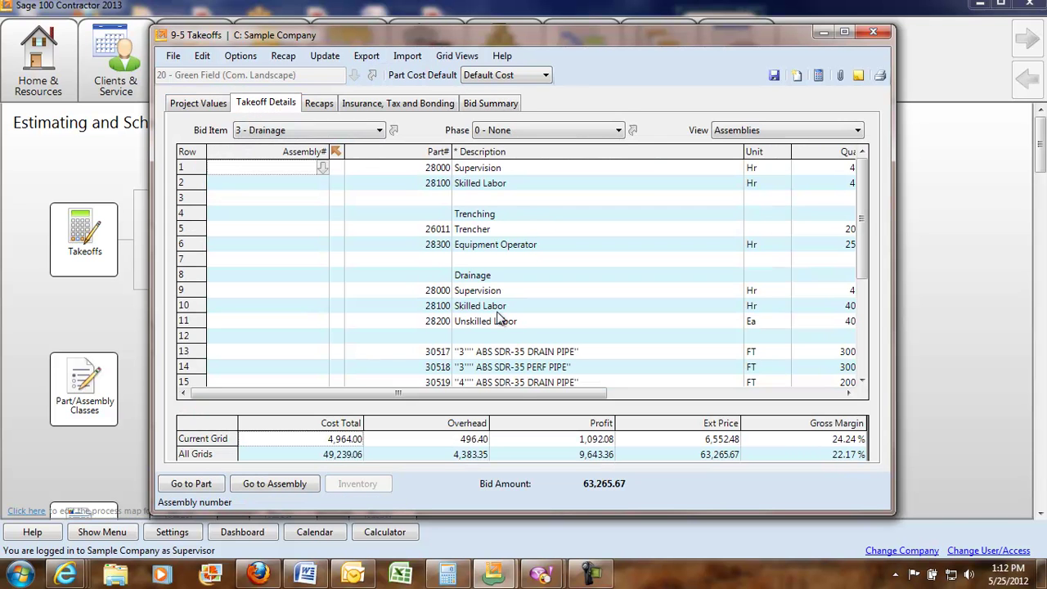
pyautogui.moveTo(522, 393); pyautogui.dragTo(680, 394)
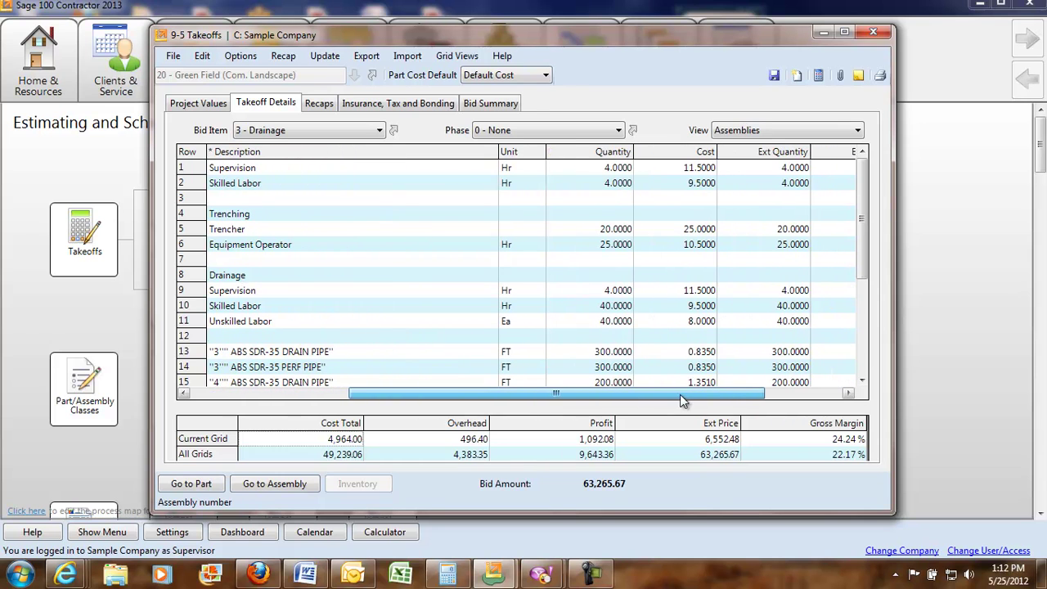
pyautogui.click(366, 55)
pyautogui.moveTo(388, 123)
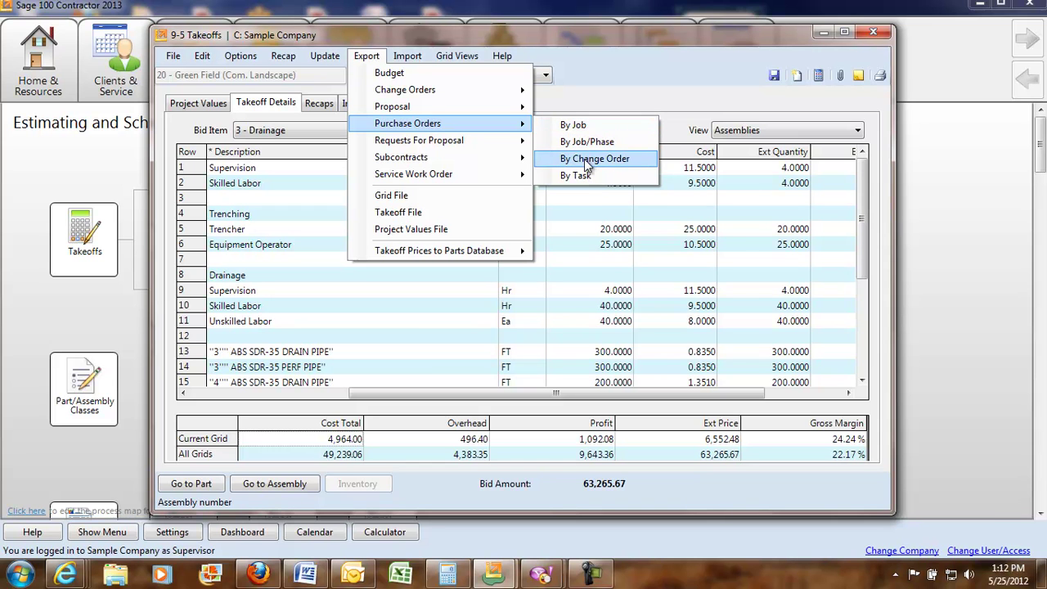
pyautogui.moveTo(459, 109)
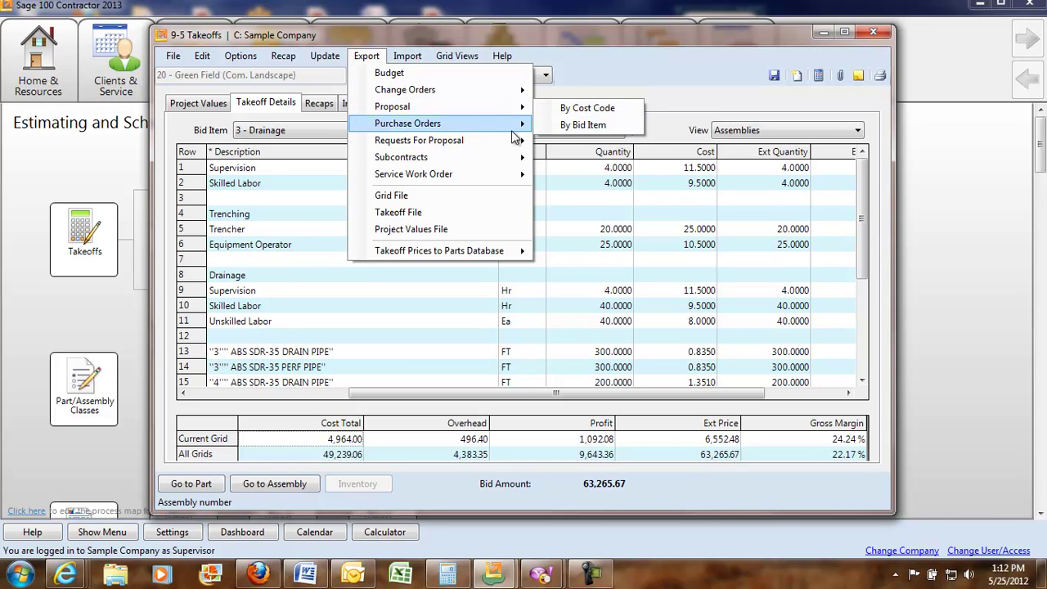
pyautogui.moveTo(490, 141)
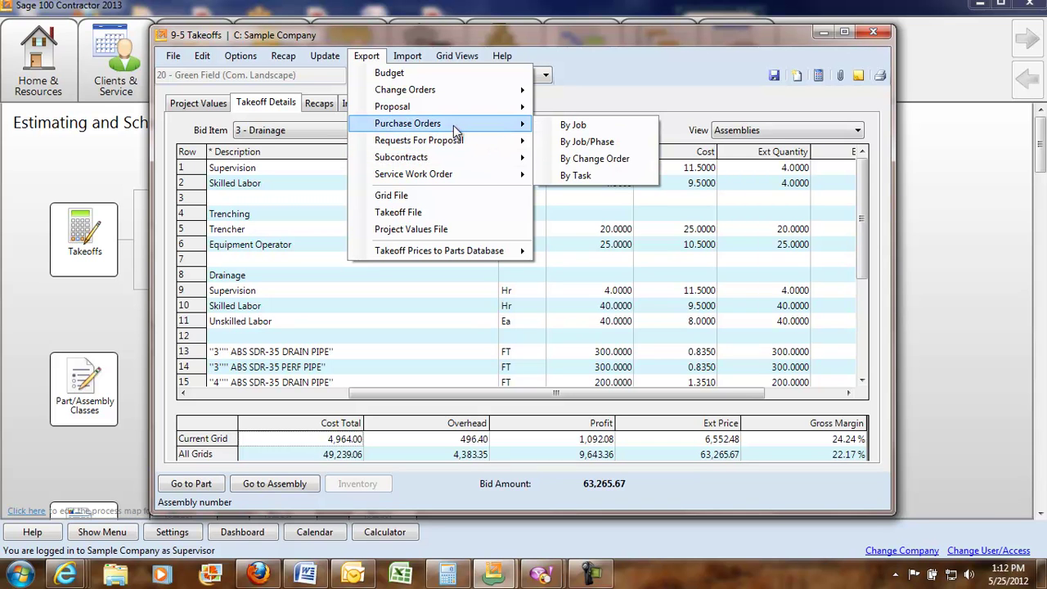
pyautogui.click(407, 74)
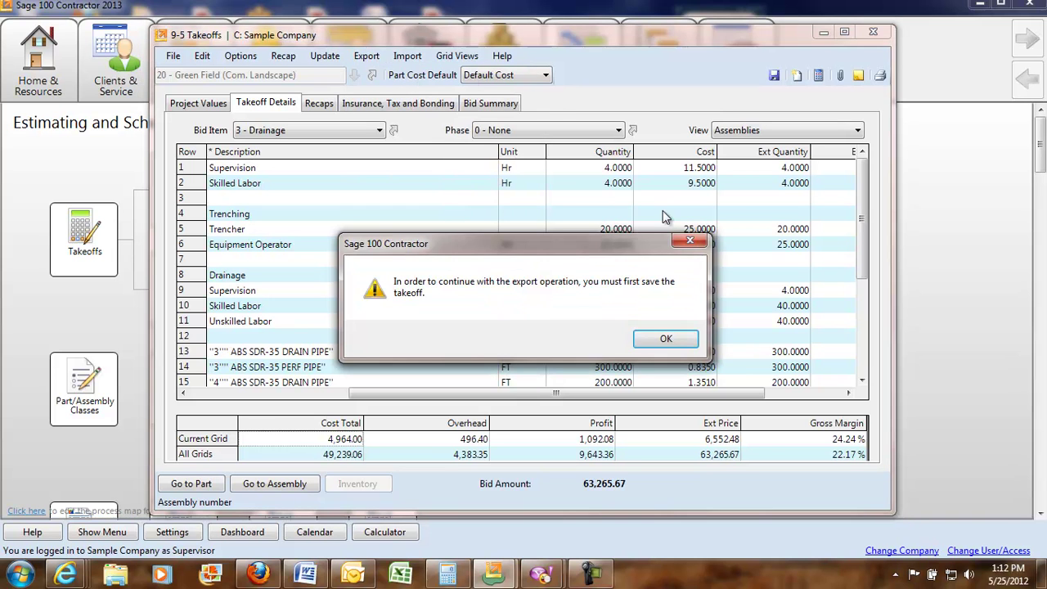
# - Save the Green Field takeoff and export it over the job's existing budget
pyautogui.click(654, 338)
pyautogui.click(773, 75)
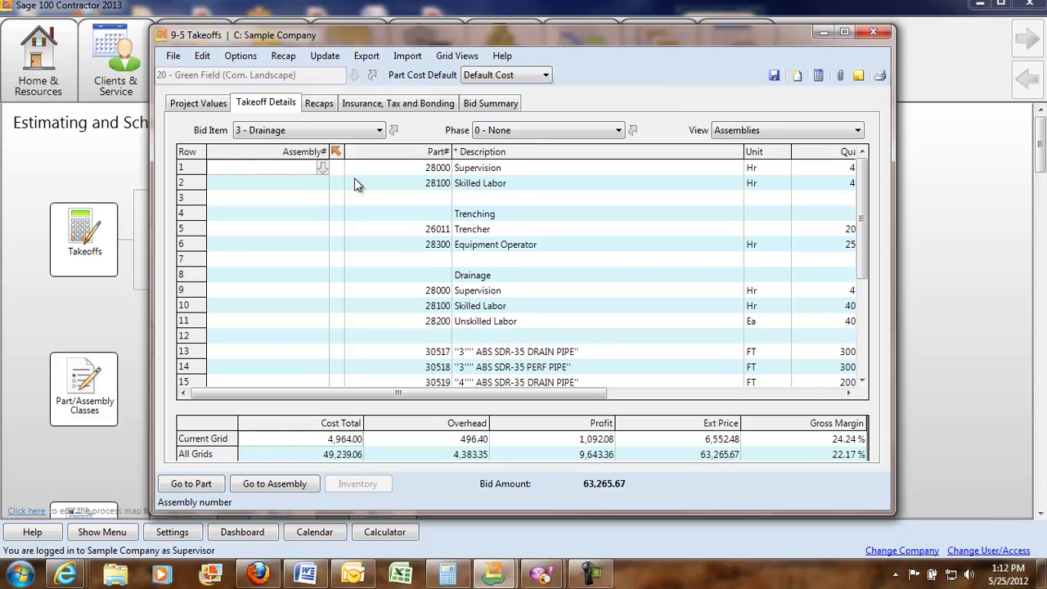
pyautogui.click(359, 57)
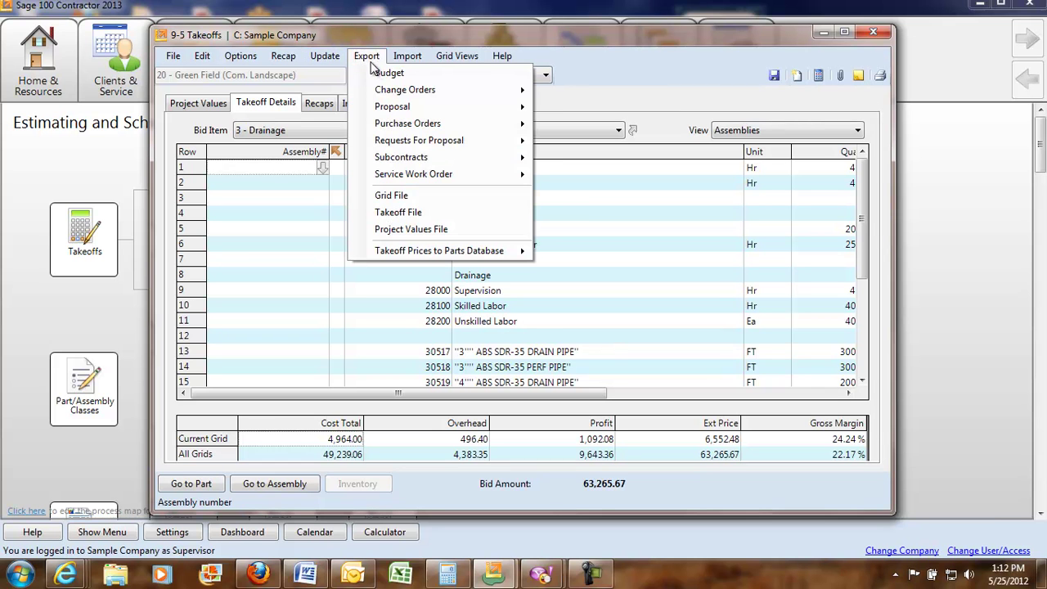
pyautogui.click(375, 72)
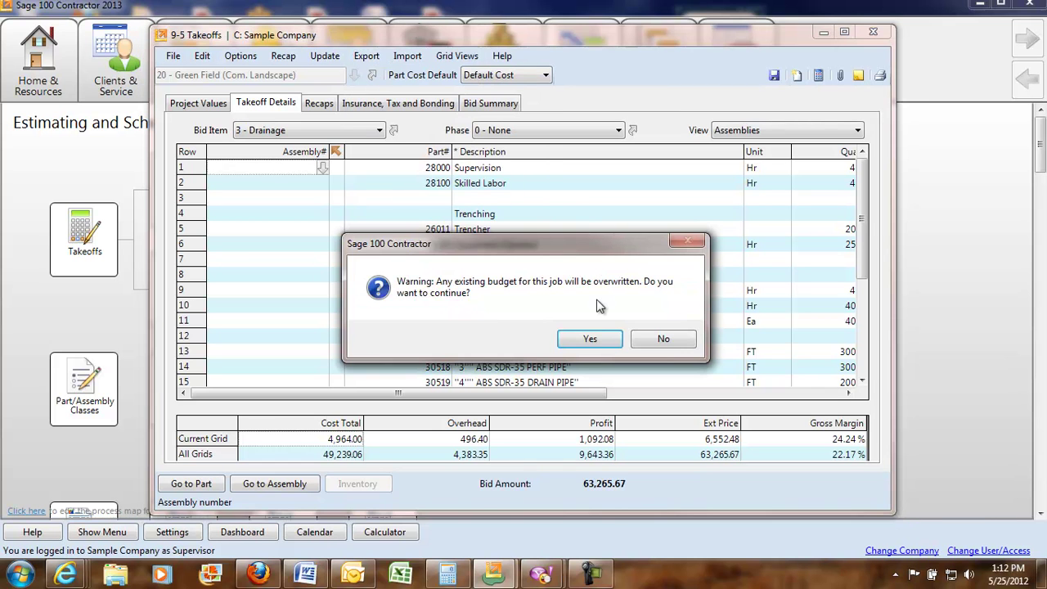
pyautogui.click(594, 339)
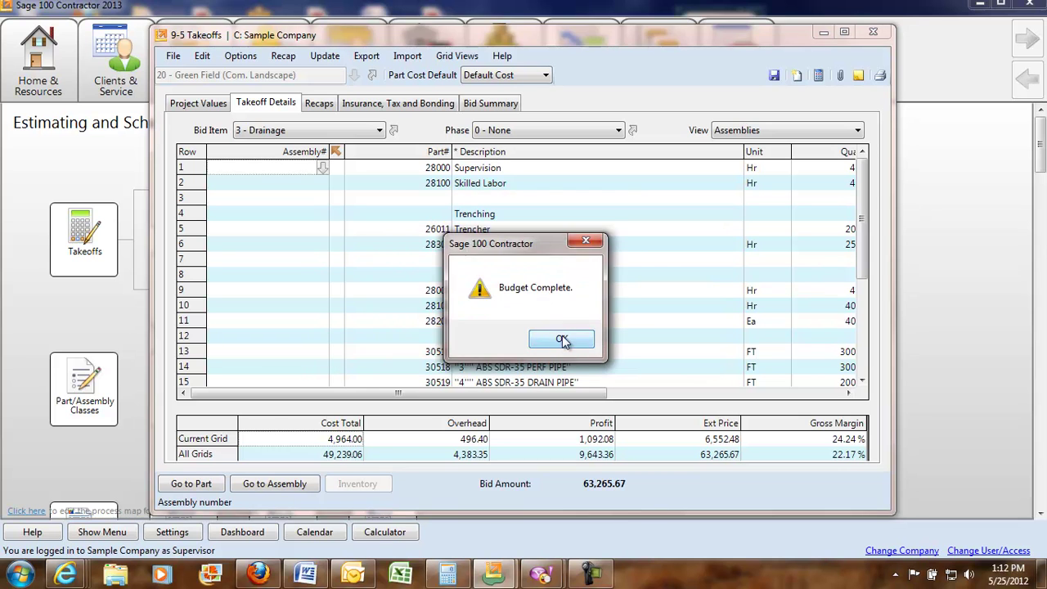
pyautogui.click(563, 338)
# - Close the Takeoffs window, returning to the Estimating and Scheduling map
pyautogui.click(873, 35)
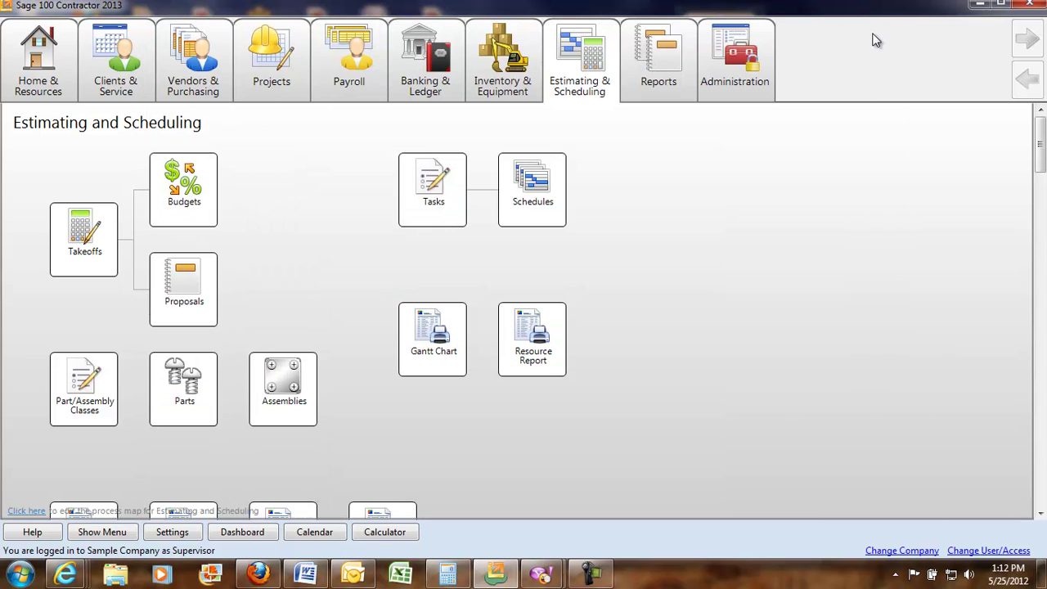
pyautogui.click(659, 66)
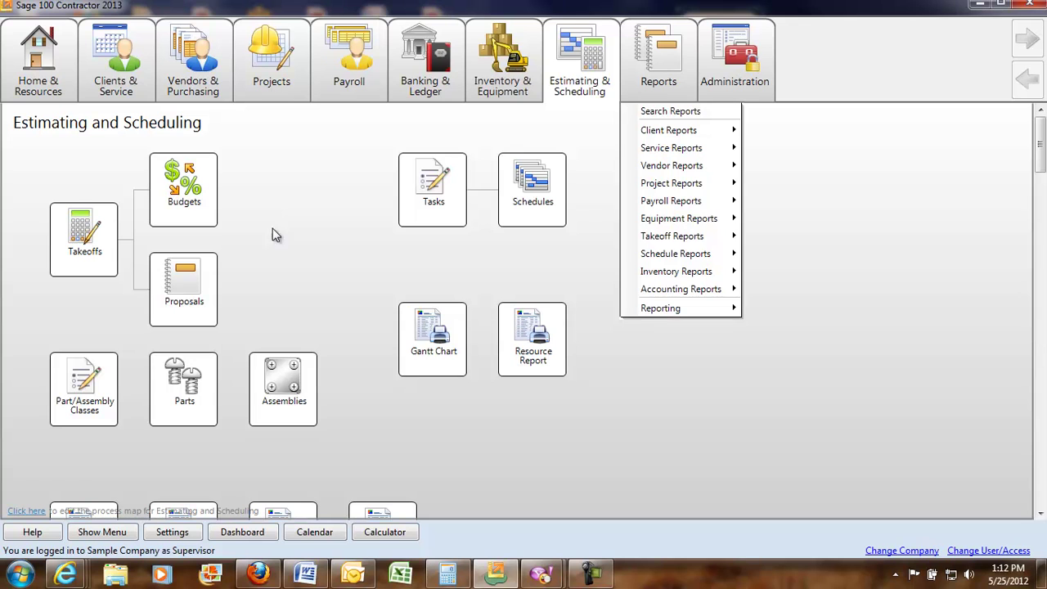
pyautogui.click(188, 168)
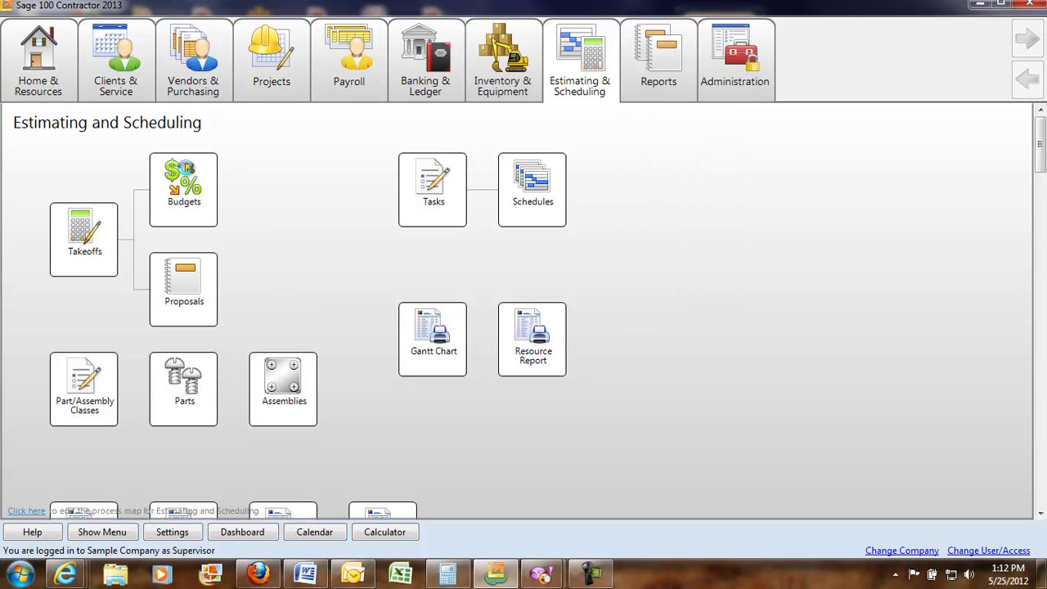
pyautogui.click(188, 169)
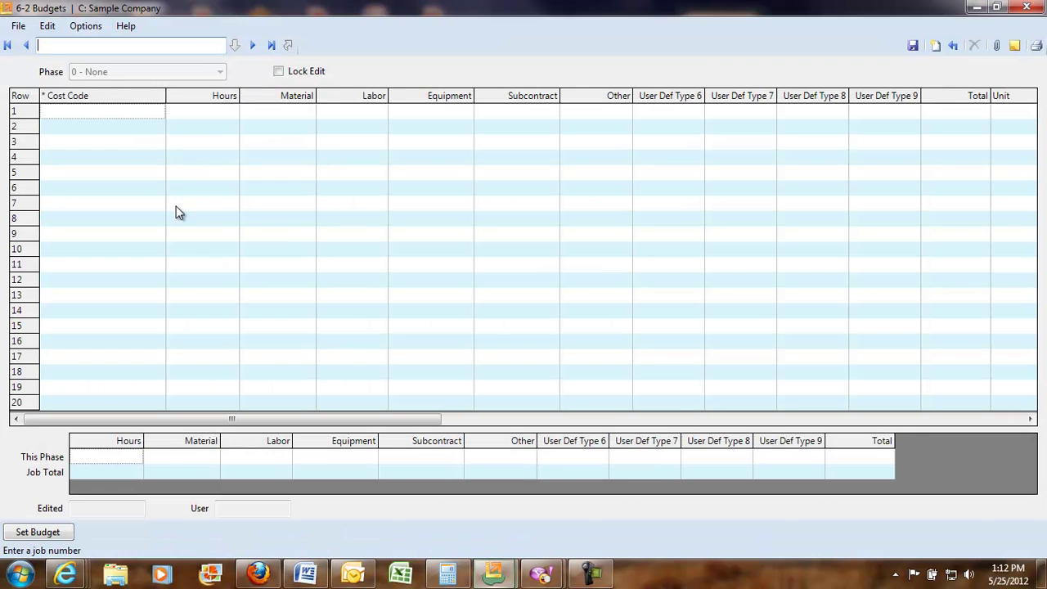
pyautogui.click(252, 45)
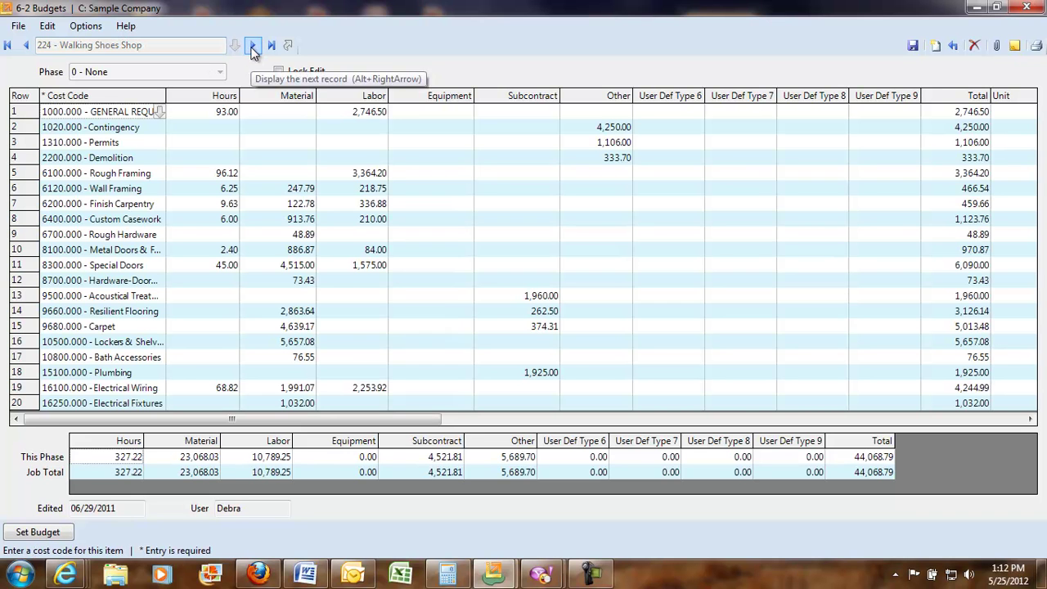
pyautogui.click(24, 46)
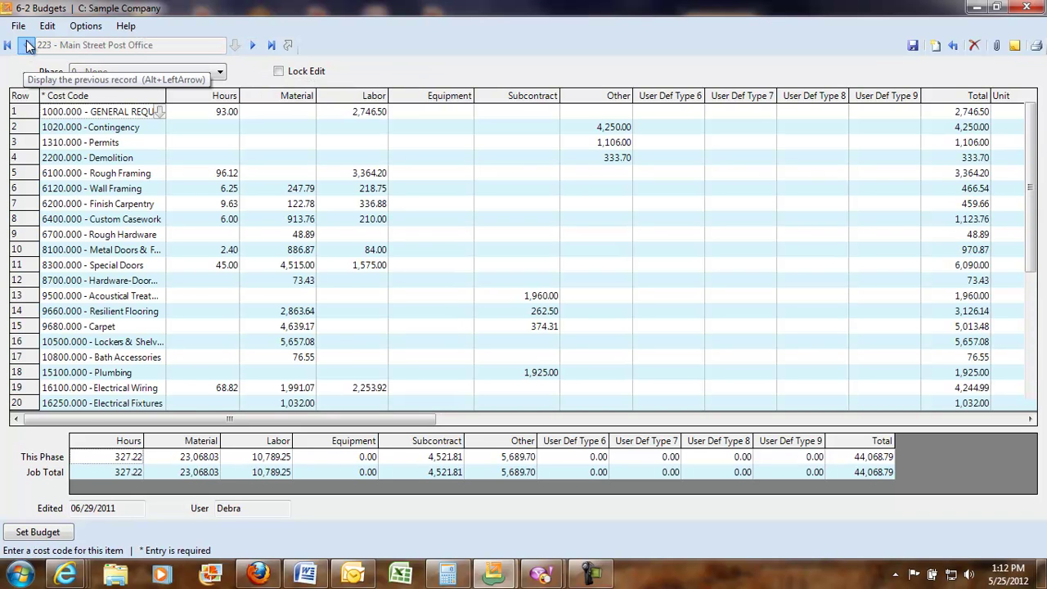
pyautogui.click(7, 46)
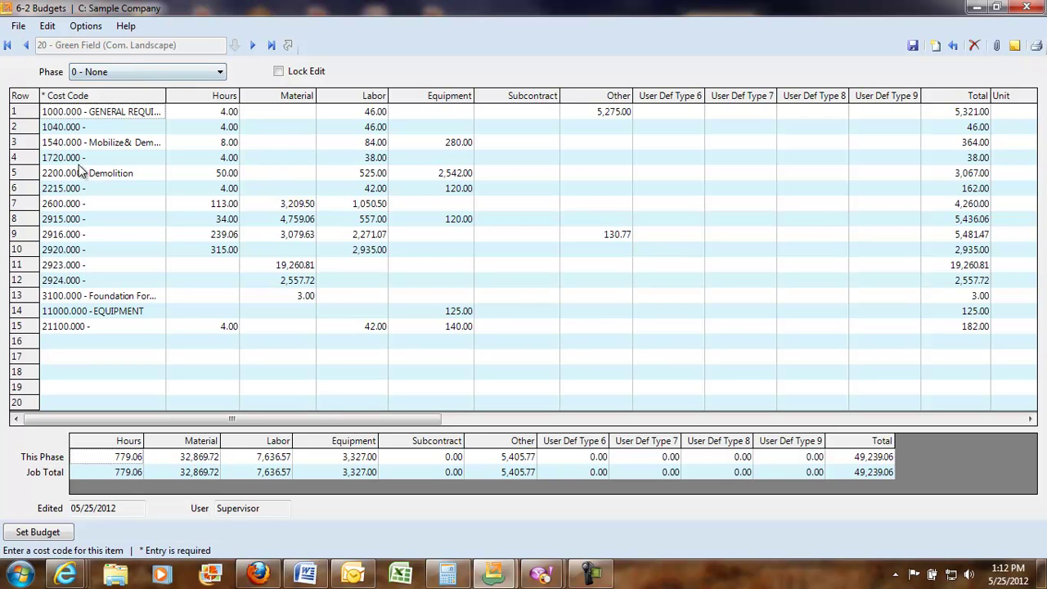
pyautogui.click(271, 46)
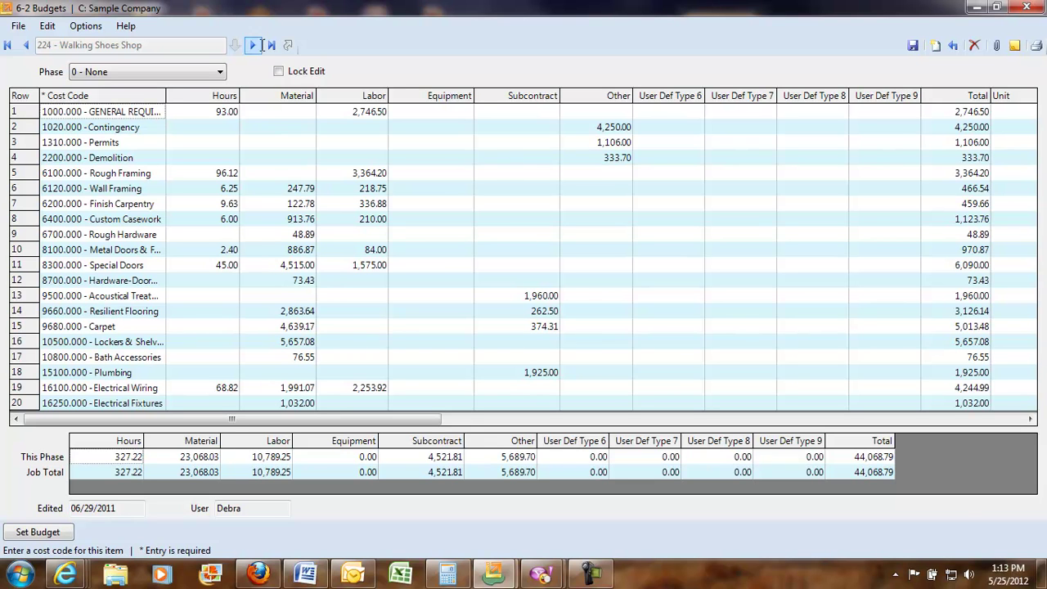
pyautogui.click(25, 47)
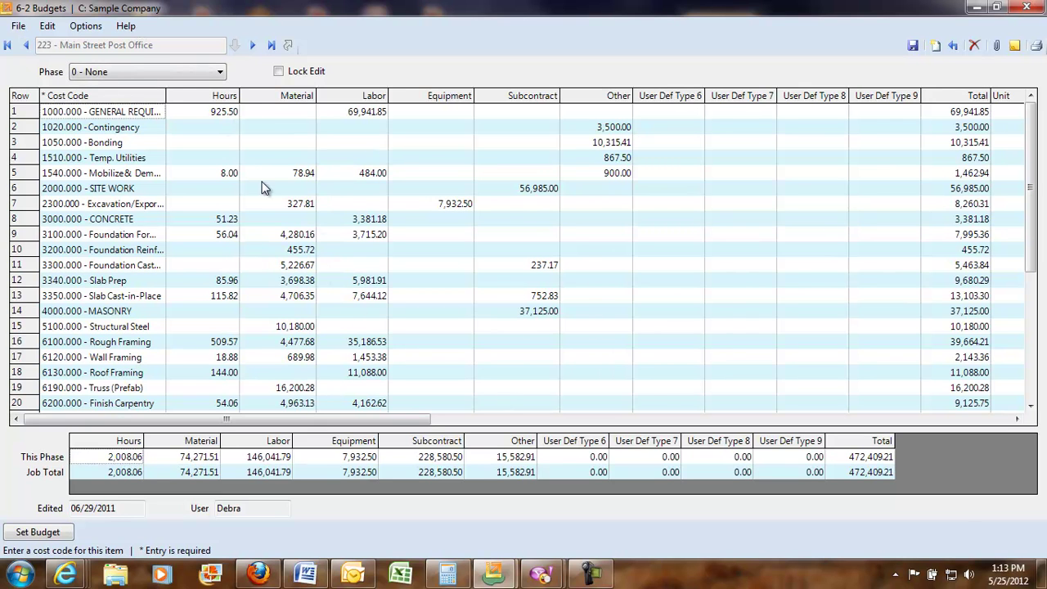
pyautogui.click(224, 75)
pyautogui.click(227, 87)
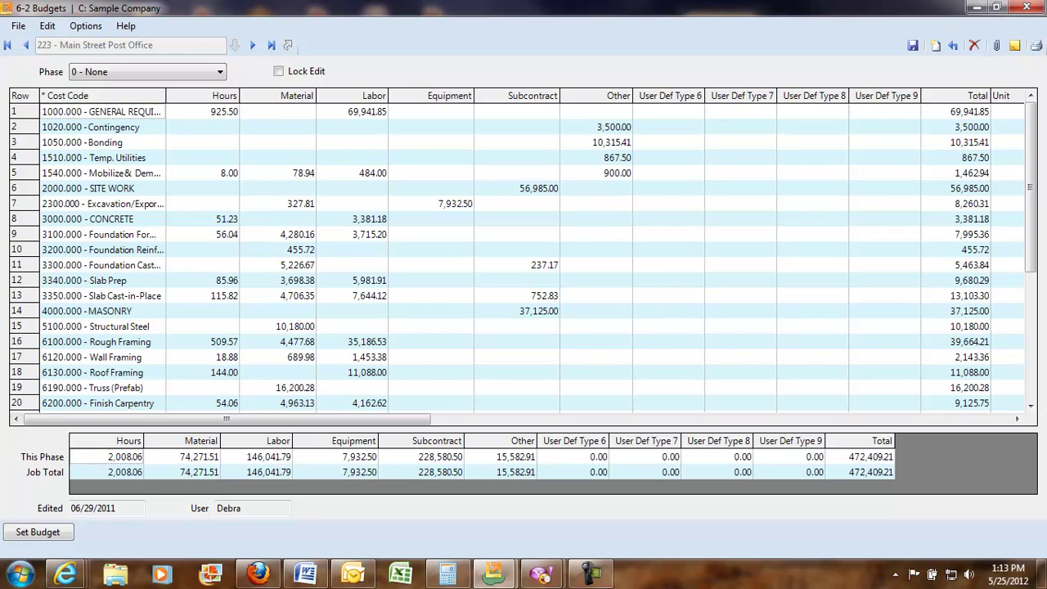
pyautogui.click(1027, 7)
pyautogui.click(659, 66)
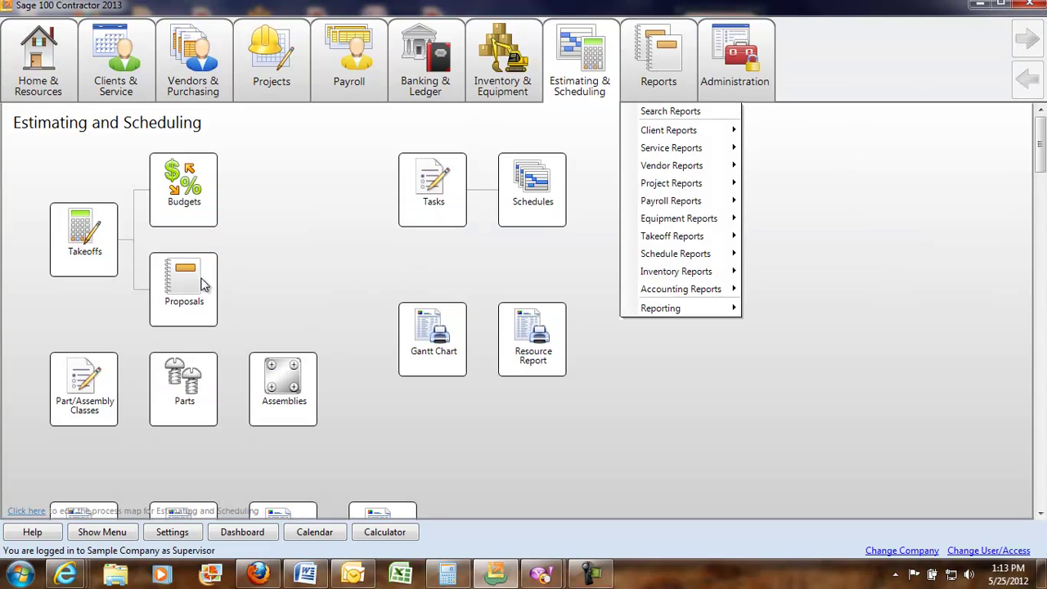
pyautogui.moveTo(671, 165)
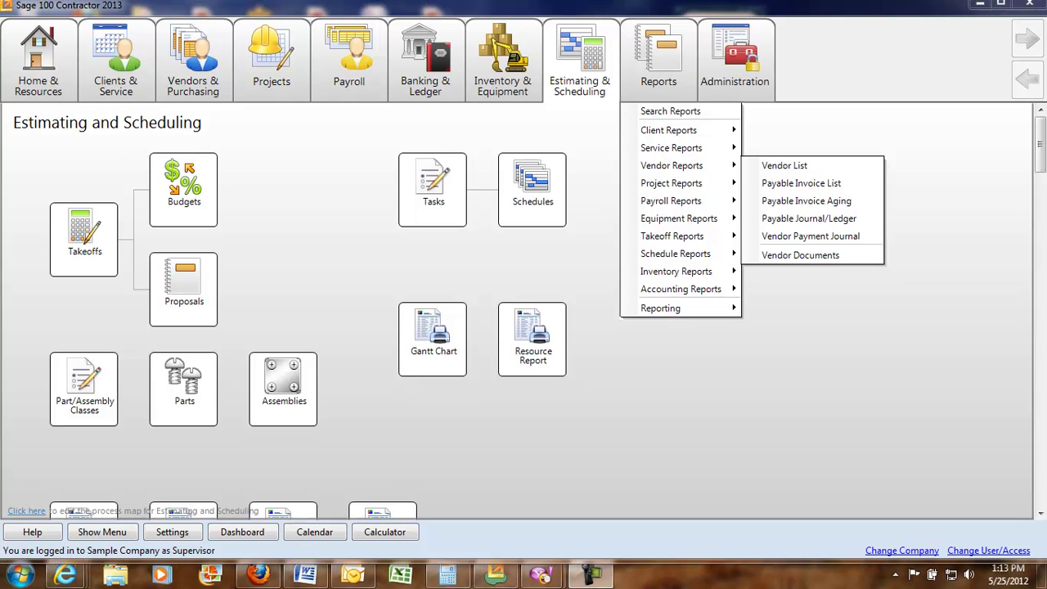
pyautogui.scroll(-1, 573, 271)
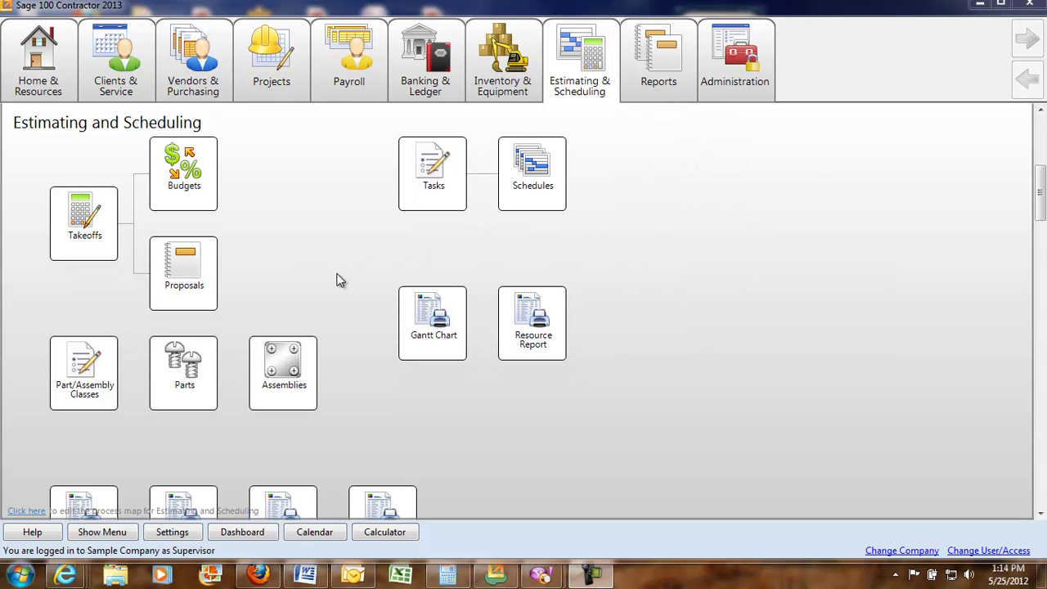
pyautogui.click(538, 196)
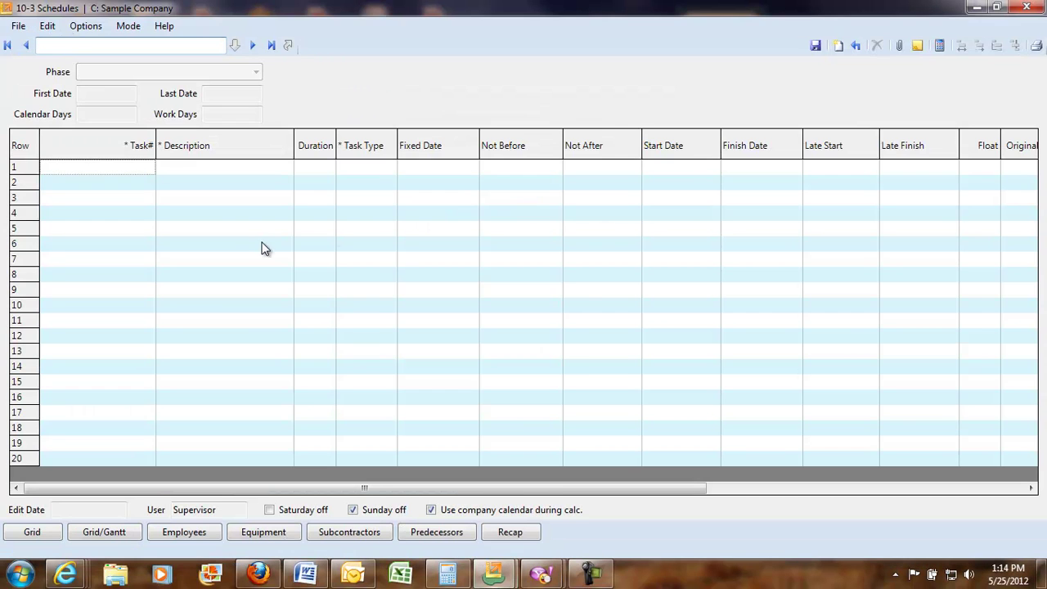
pyautogui.click(266, 45)
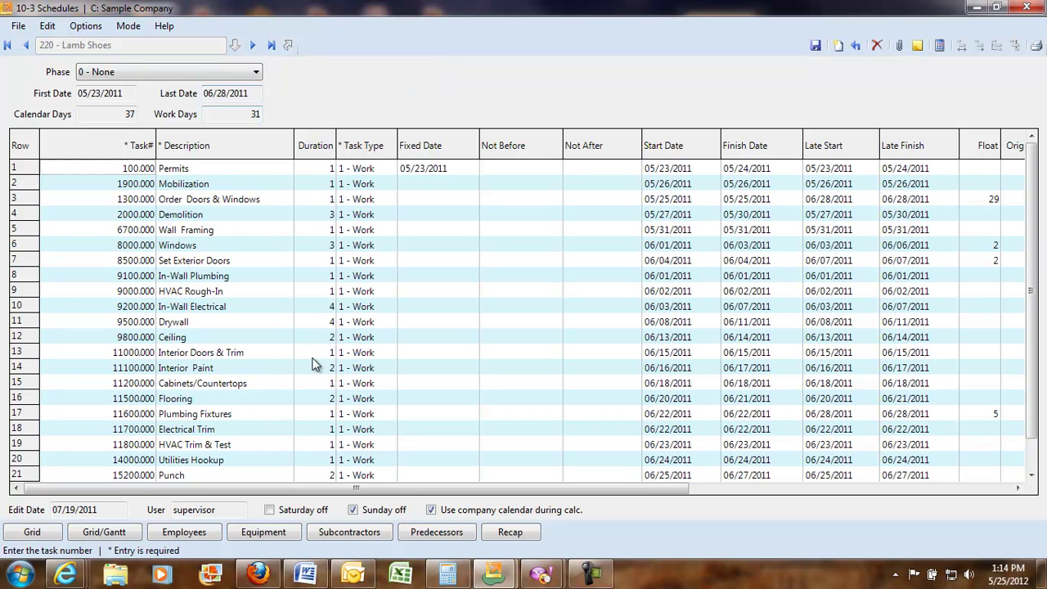
pyautogui.click(106, 532)
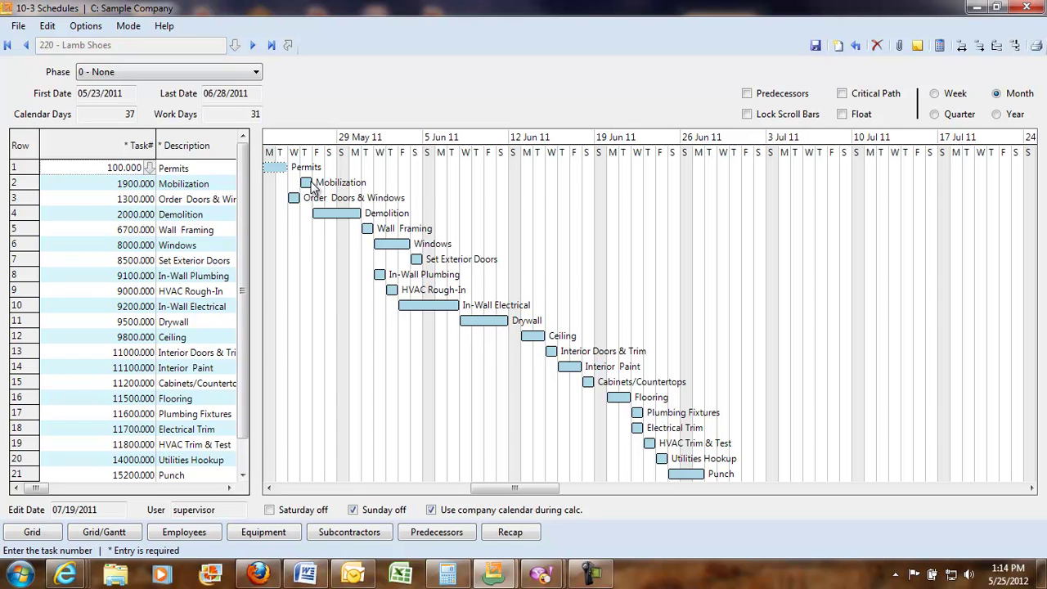
pyautogui.click(408, 244)
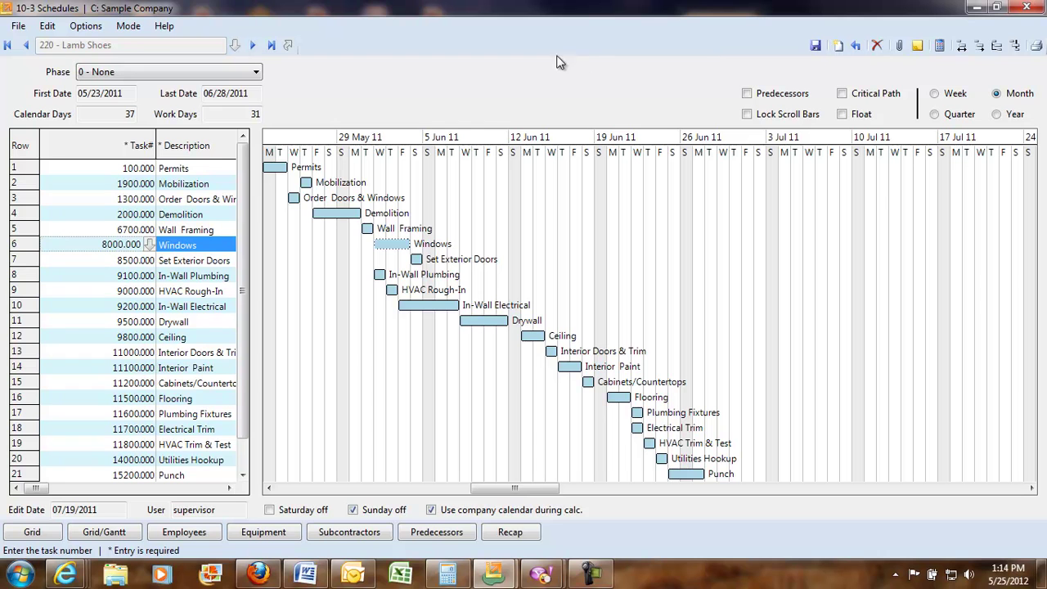
pyautogui.click(1028, 10)
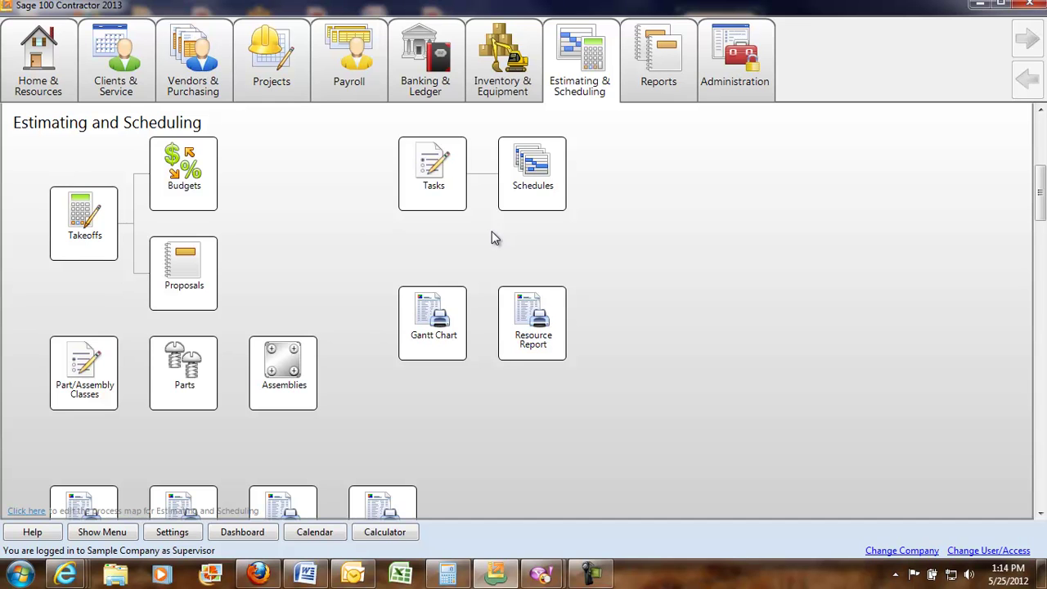
# - Open the Project Work Center for job 207 – Wood Elementary School and select the Sitework payable invoice
pyautogui.click(283, 74)
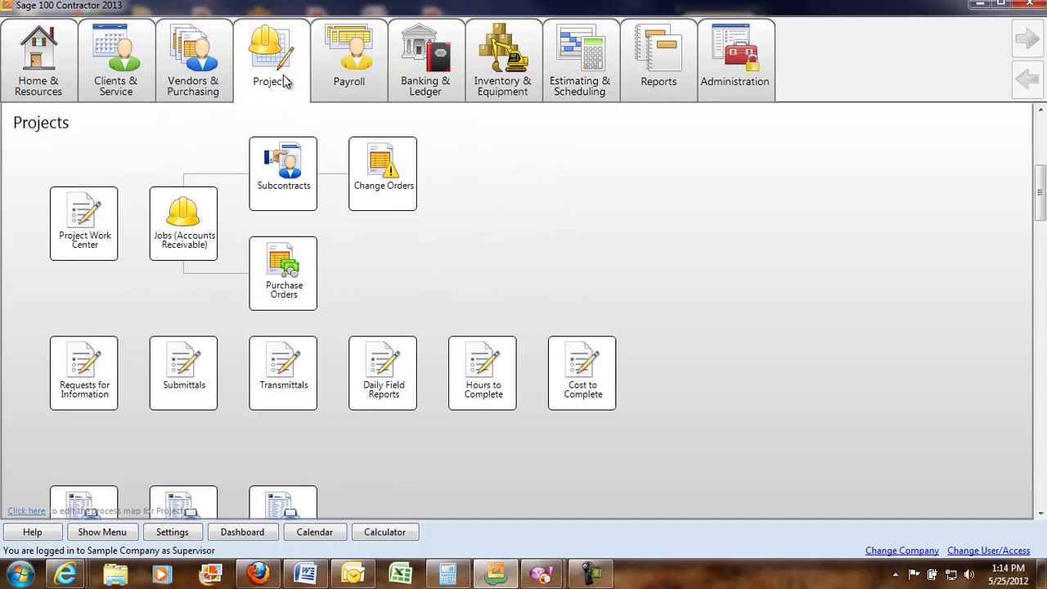
pyautogui.click(100, 229)
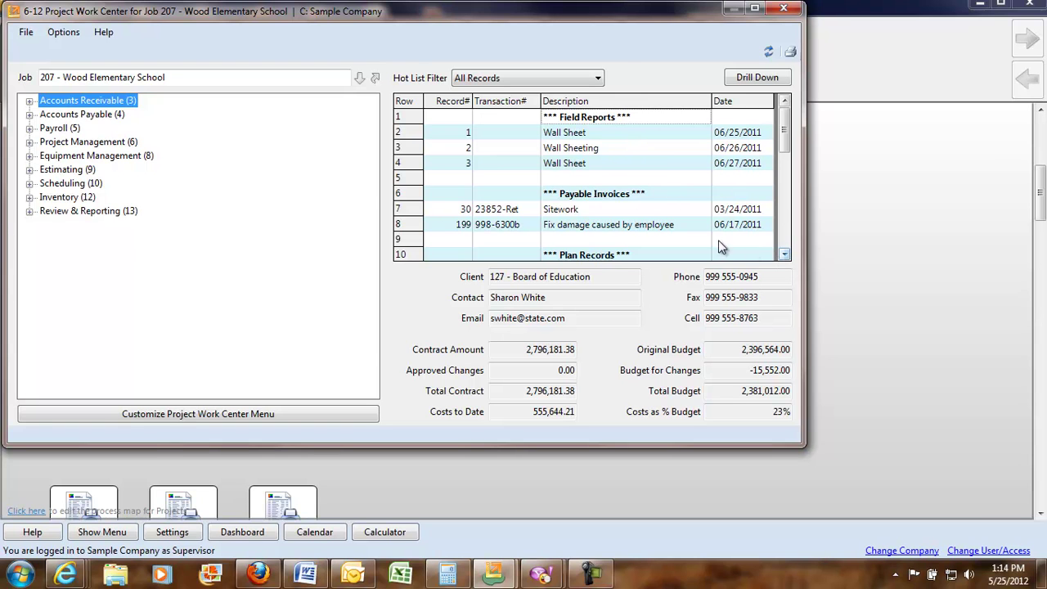
pyautogui.click(611, 208)
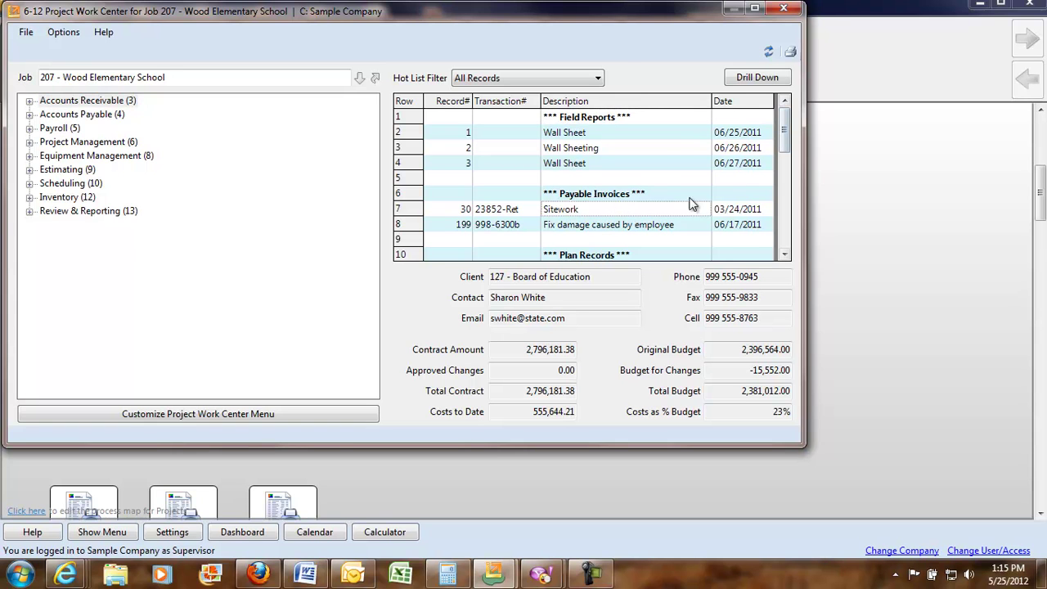
pyautogui.click(759, 78)
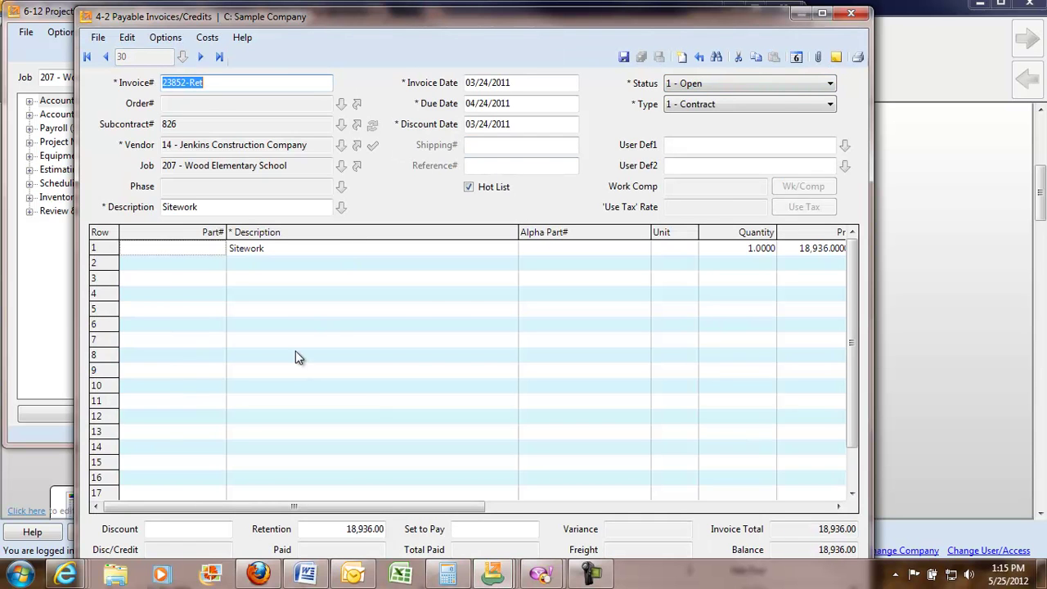
pyautogui.moveTo(472, 22); pyautogui.dragTo(472, 15)
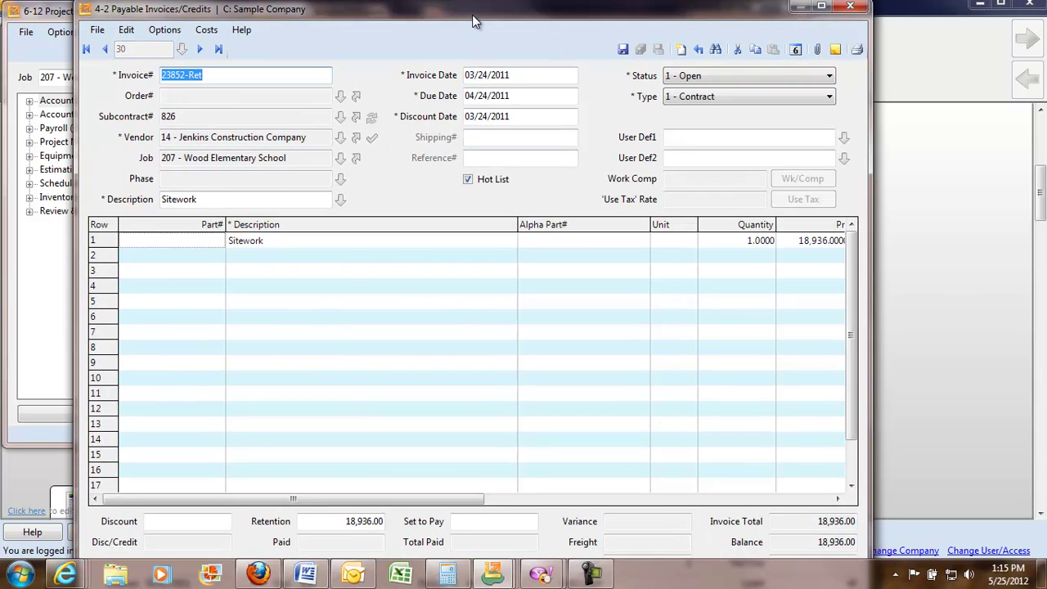
pyautogui.doubleClick(472, 22)
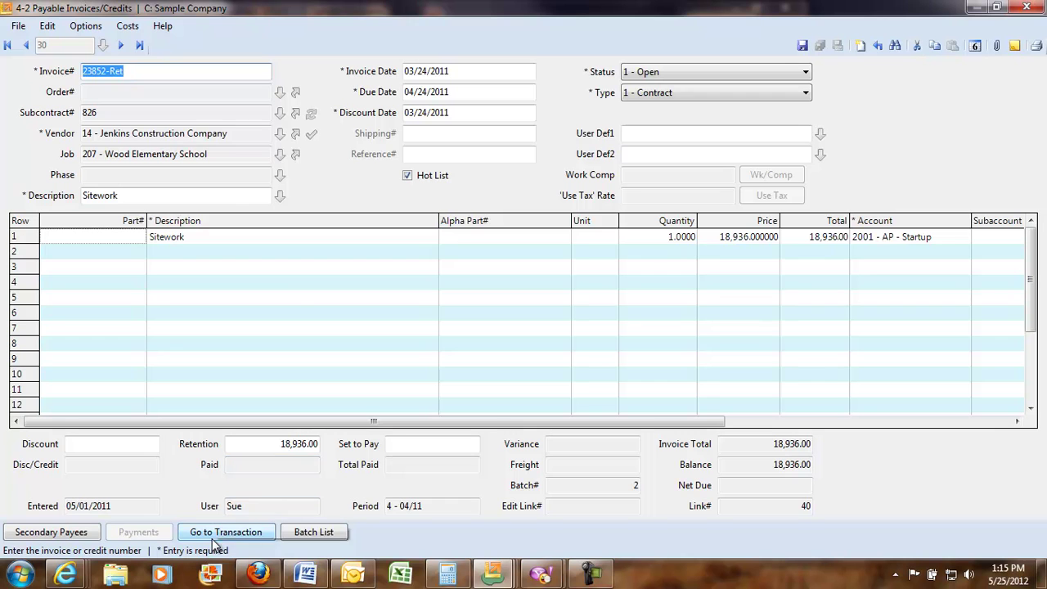
pyautogui.click(219, 533)
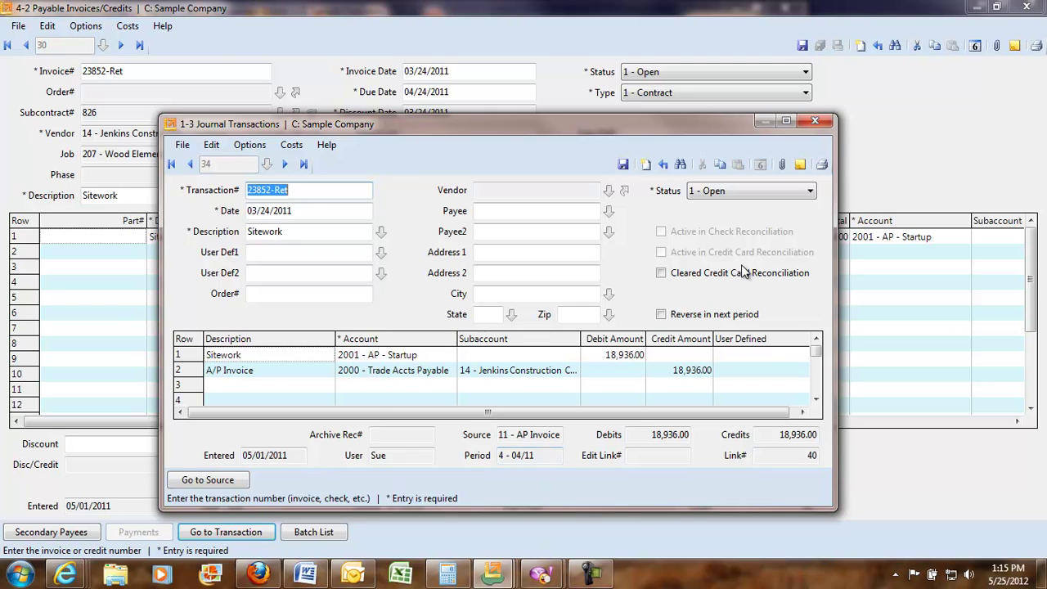
pyautogui.click(817, 120)
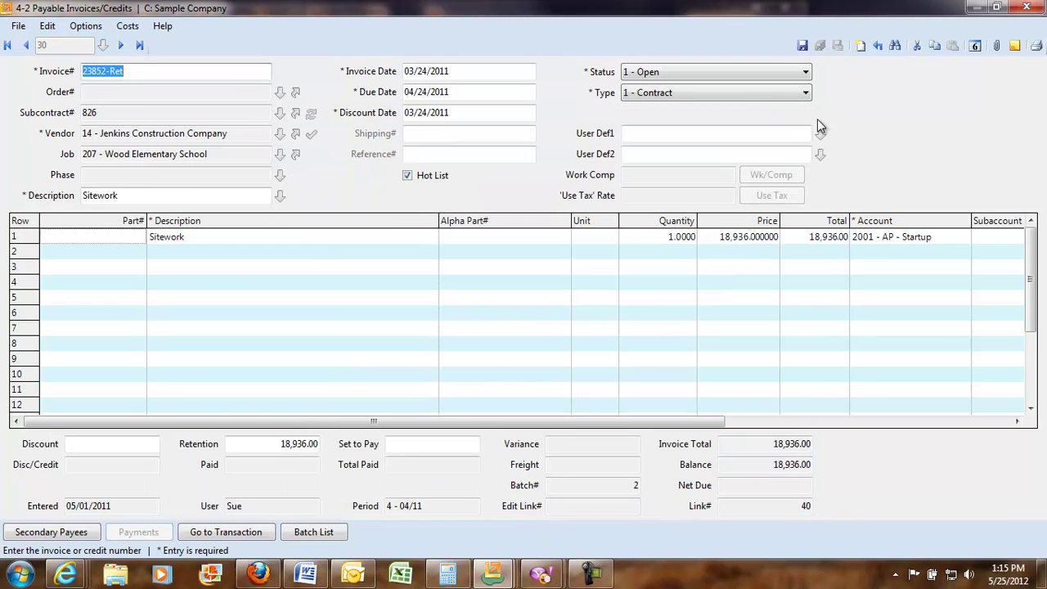
pyautogui.click(1025, 9)
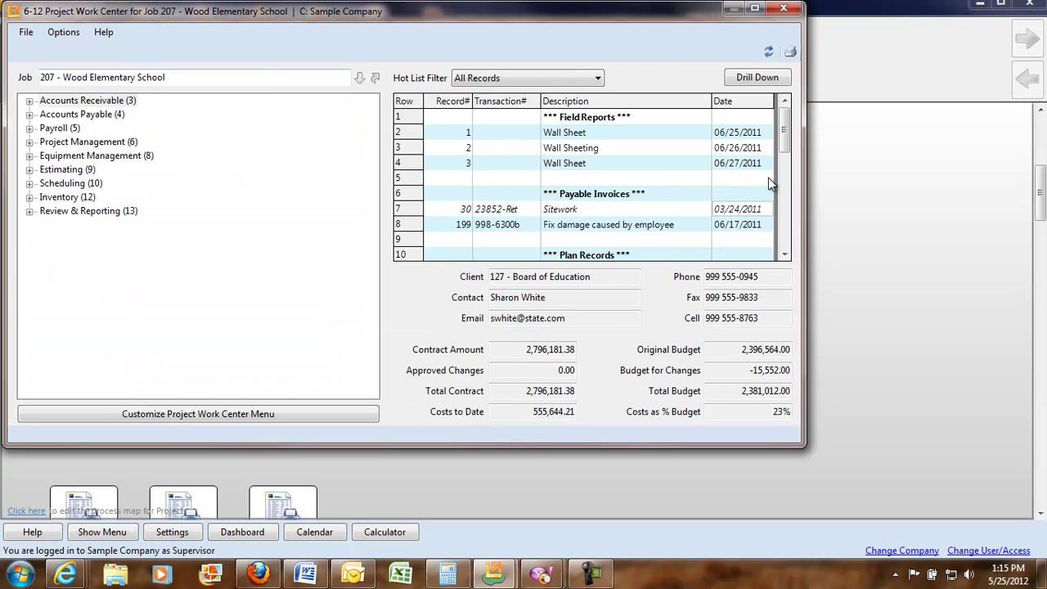
# - Scroll further down the Hot List, then close the Project Work Center
pyautogui.click(784, 256)
pyautogui.click(784, 256)
pyautogui.click(784, 255)
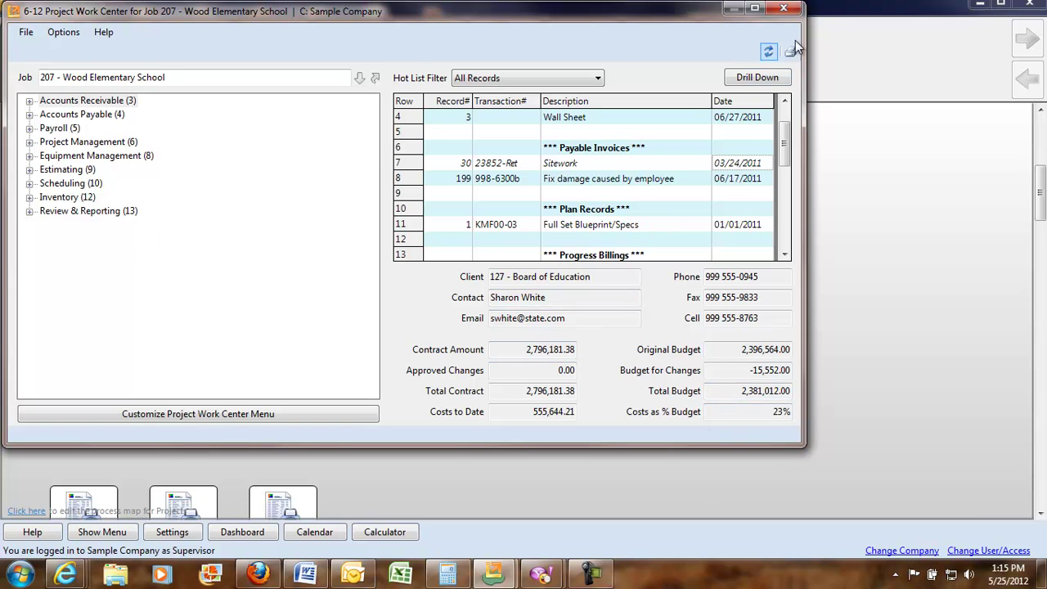
pyautogui.click(783, 11)
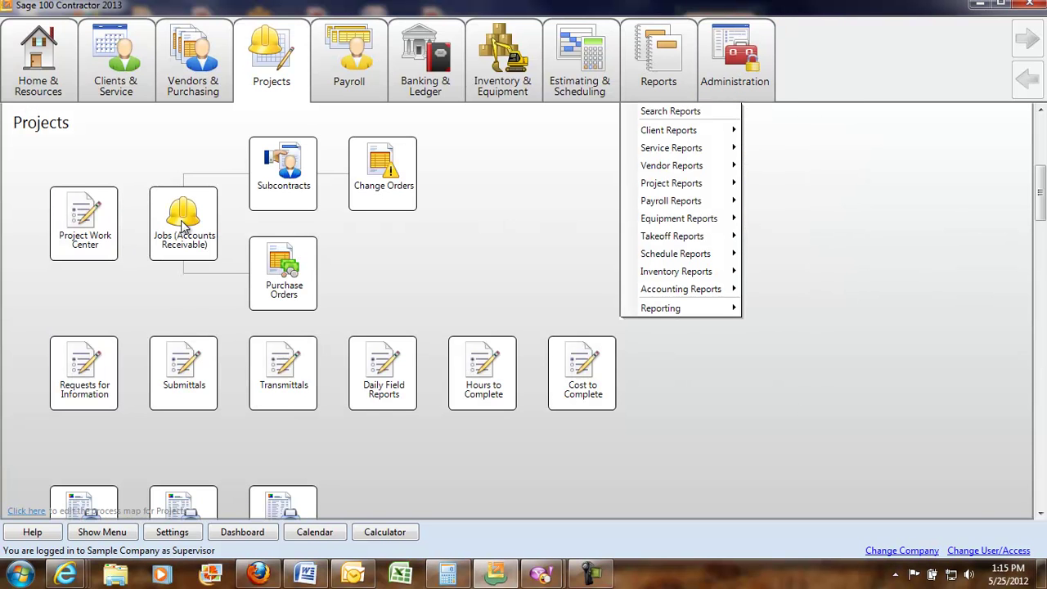
pyautogui.click(390, 261)
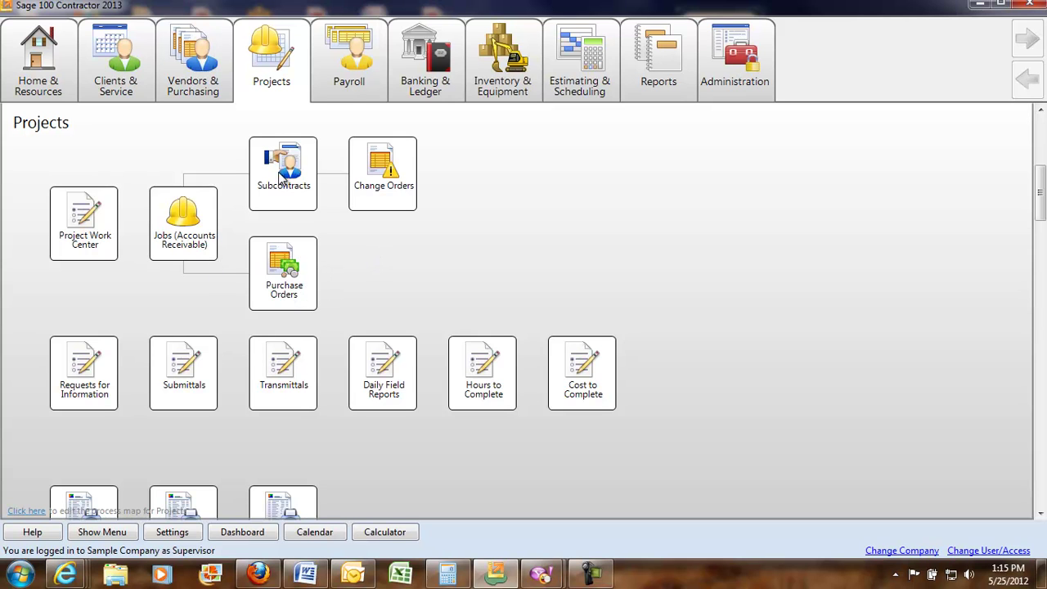
pyautogui.click(367, 172)
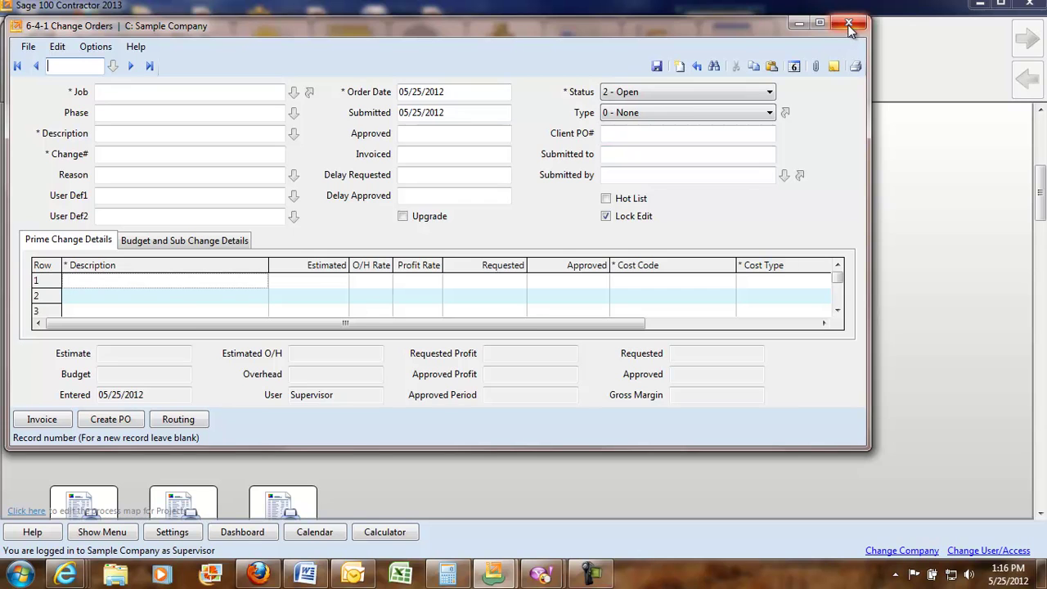
pyautogui.click(148, 65)
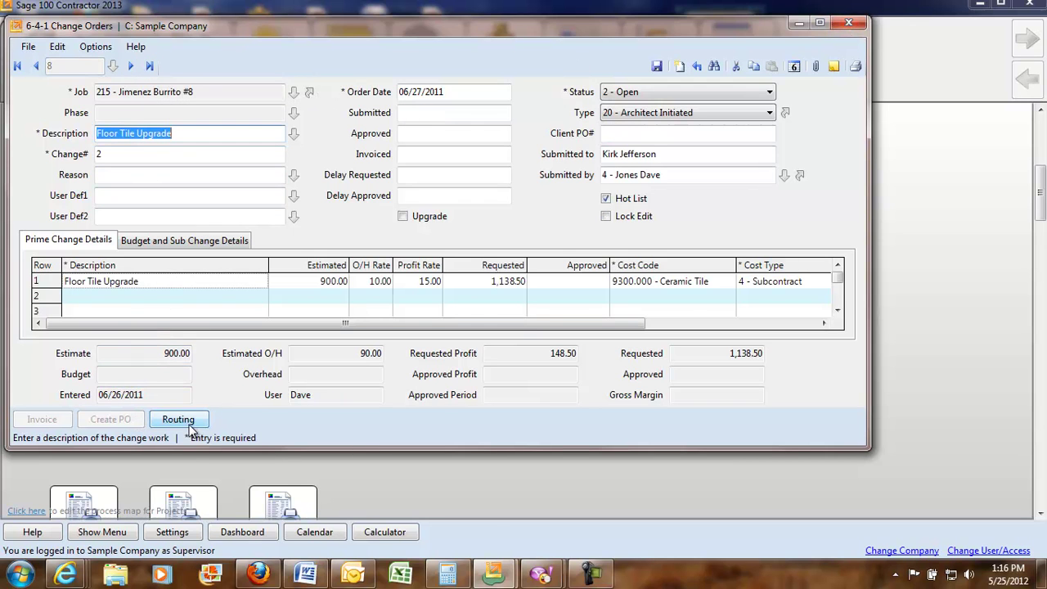
pyautogui.click(201, 242)
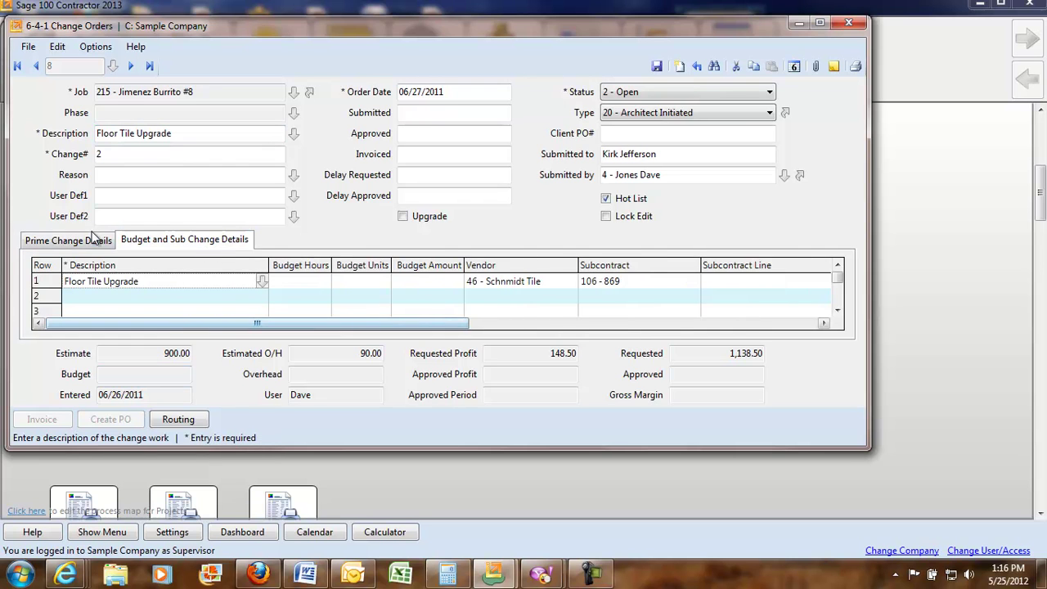
pyautogui.click(67, 241)
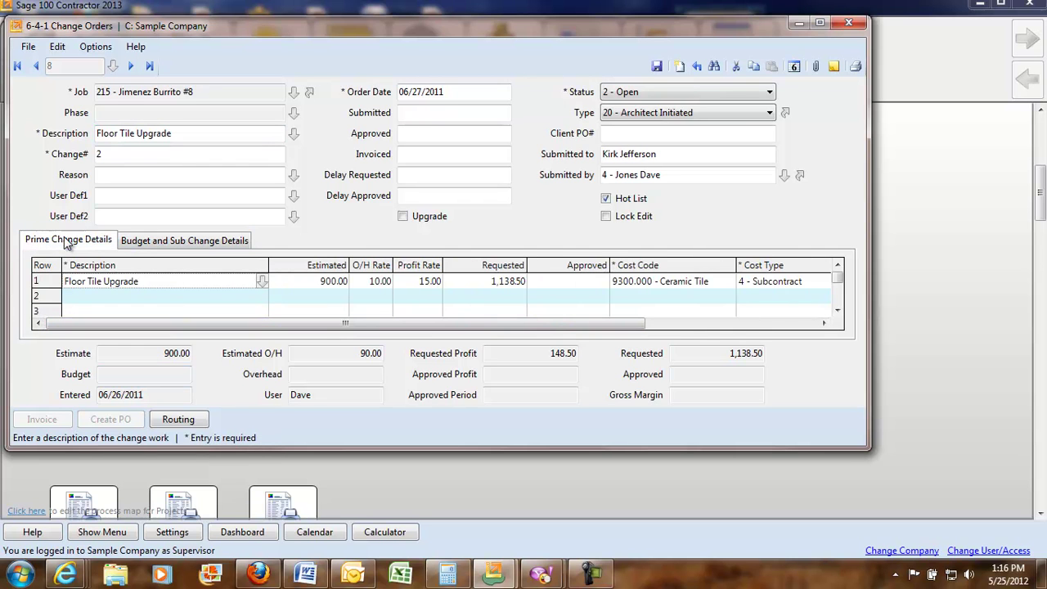
pyautogui.click(848, 22)
pyautogui.click(311, 275)
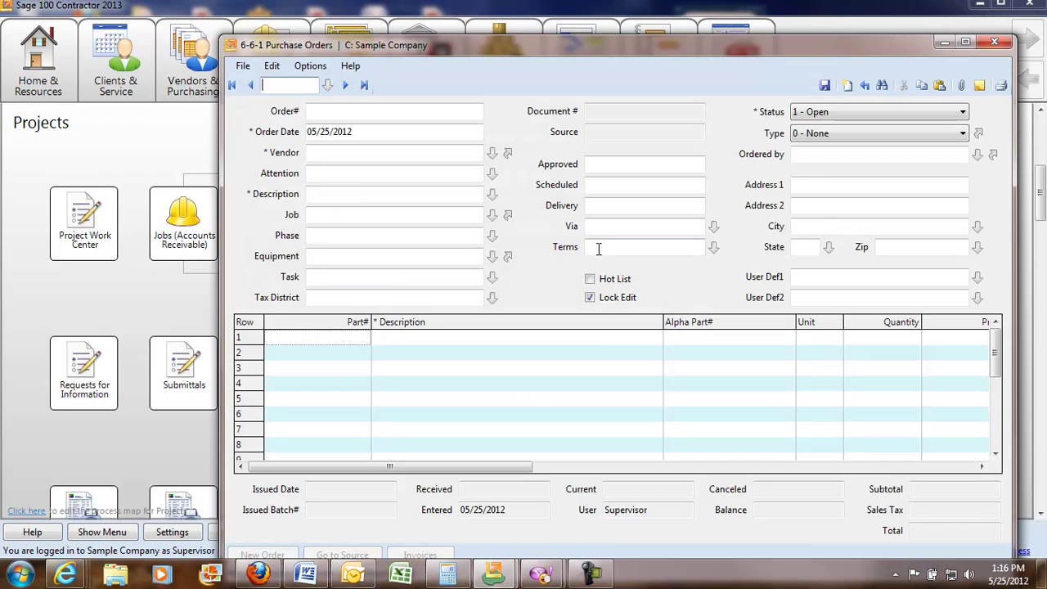
pyautogui.click(365, 85)
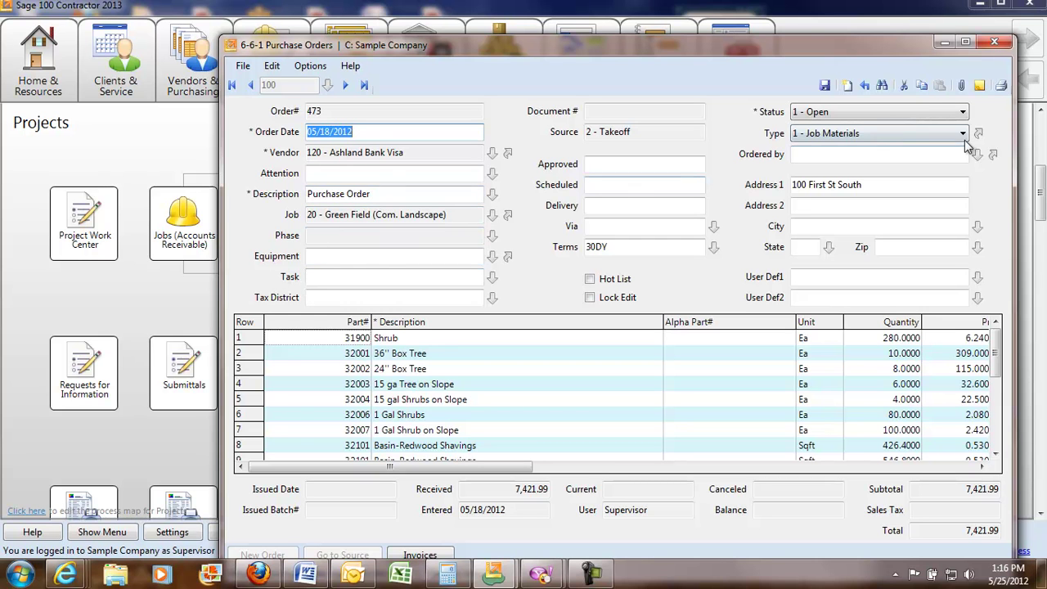
# - Close Purchase Orders and scroll the Projects page down to the report shortcut tiles
pyautogui.click(993, 45)
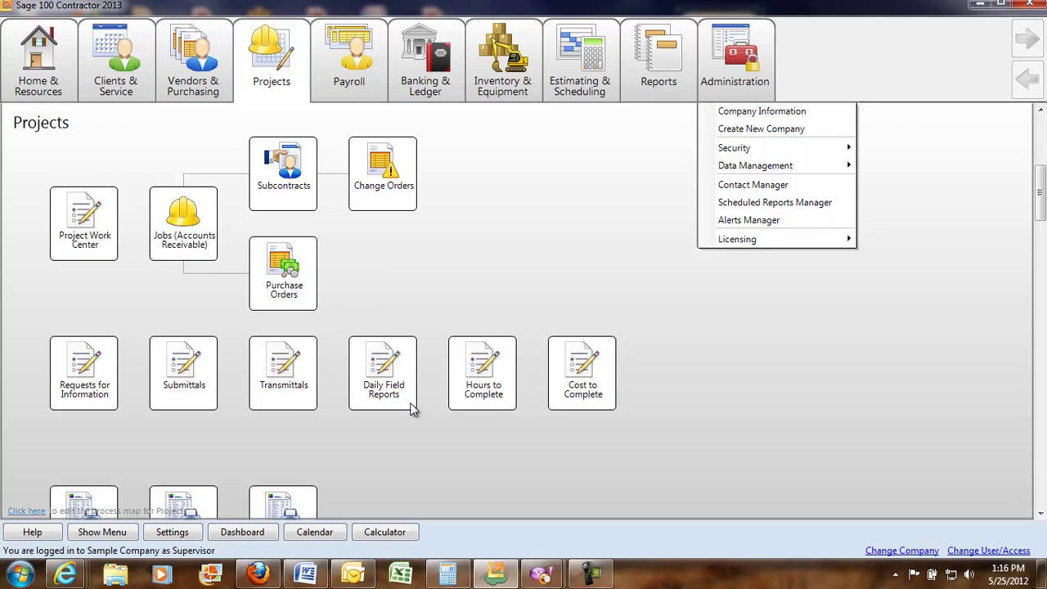
pyautogui.click(883, 339)
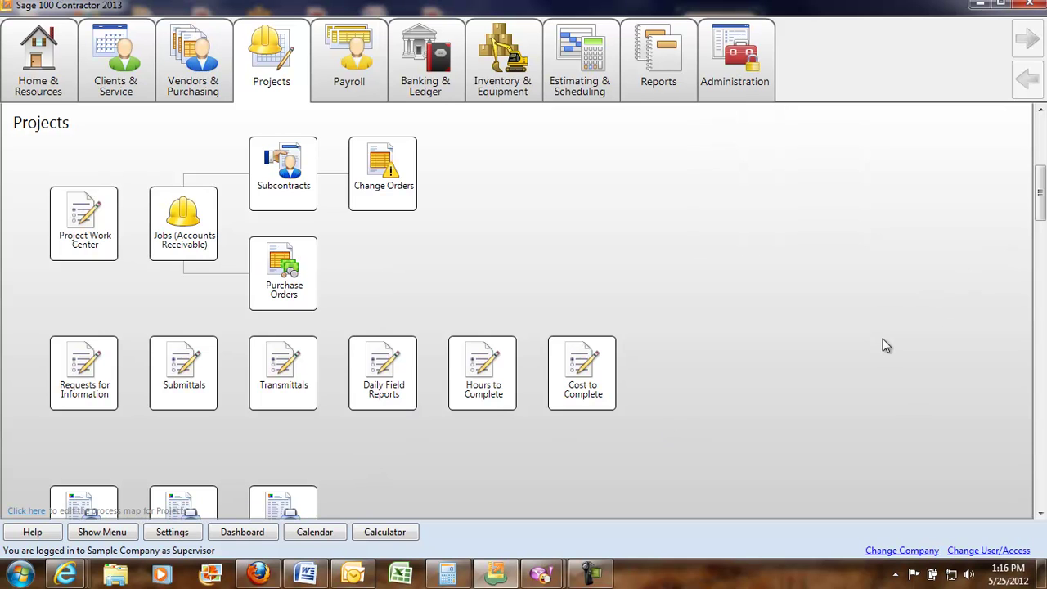
pyautogui.moveTo(1041, 198); pyautogui.dragTo(988, 464)
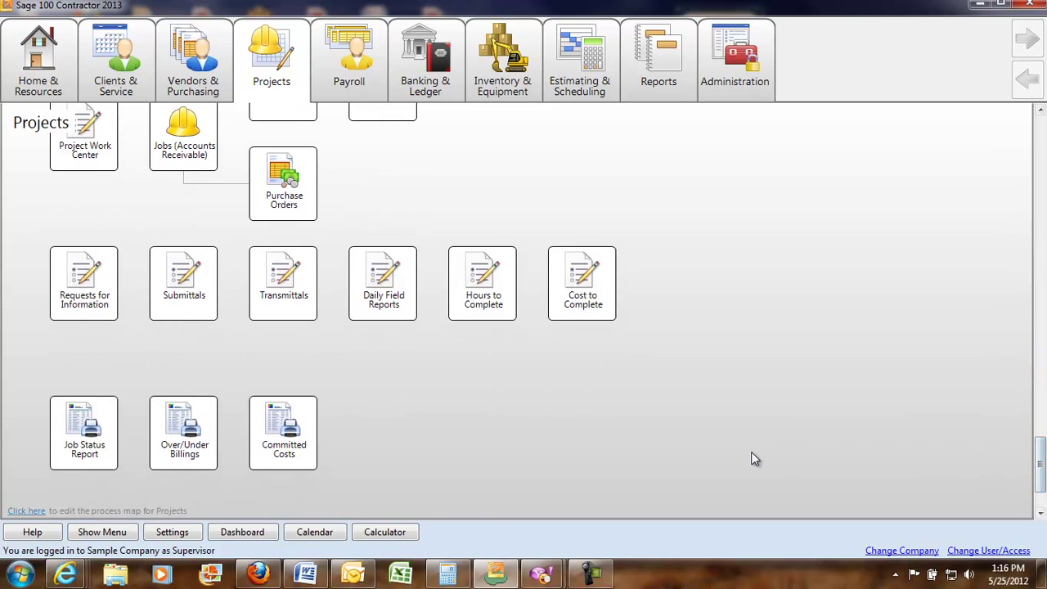